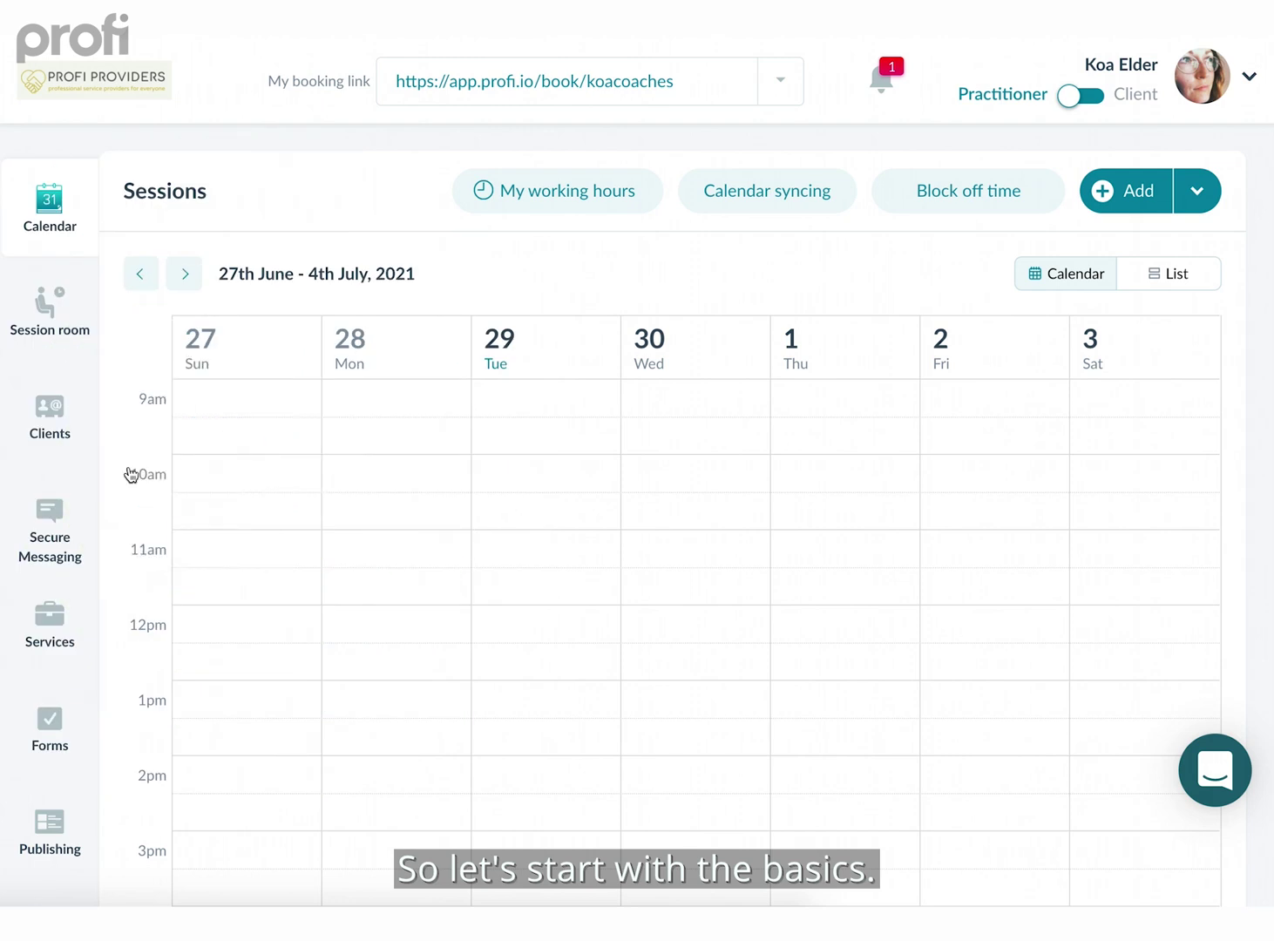
Step: Open the Public page profile editor from the account menu and scroll through its fields
{"action": "left_click", "coordinate": [1250, 79]}
{"action": "left_click", "coordinate": [1167, 186]}
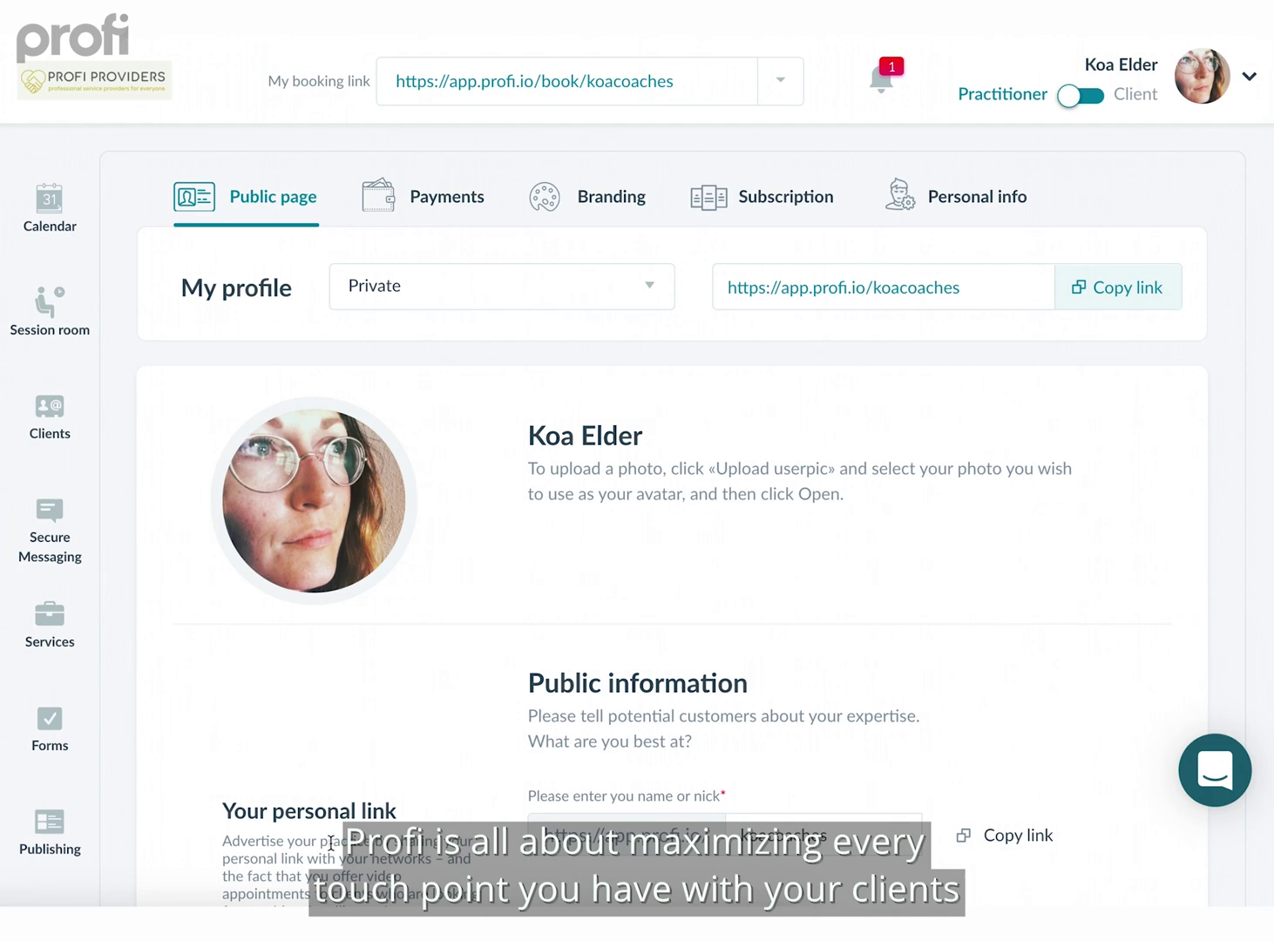
{"action": "scroll", "coordinate": [293, 806], "scroll_direction": "down", "scroll_amount": 2}
{"action": "scroll", "coordinate": [293, 806], "scroll_direction": "down", "scroll_amount": 3}
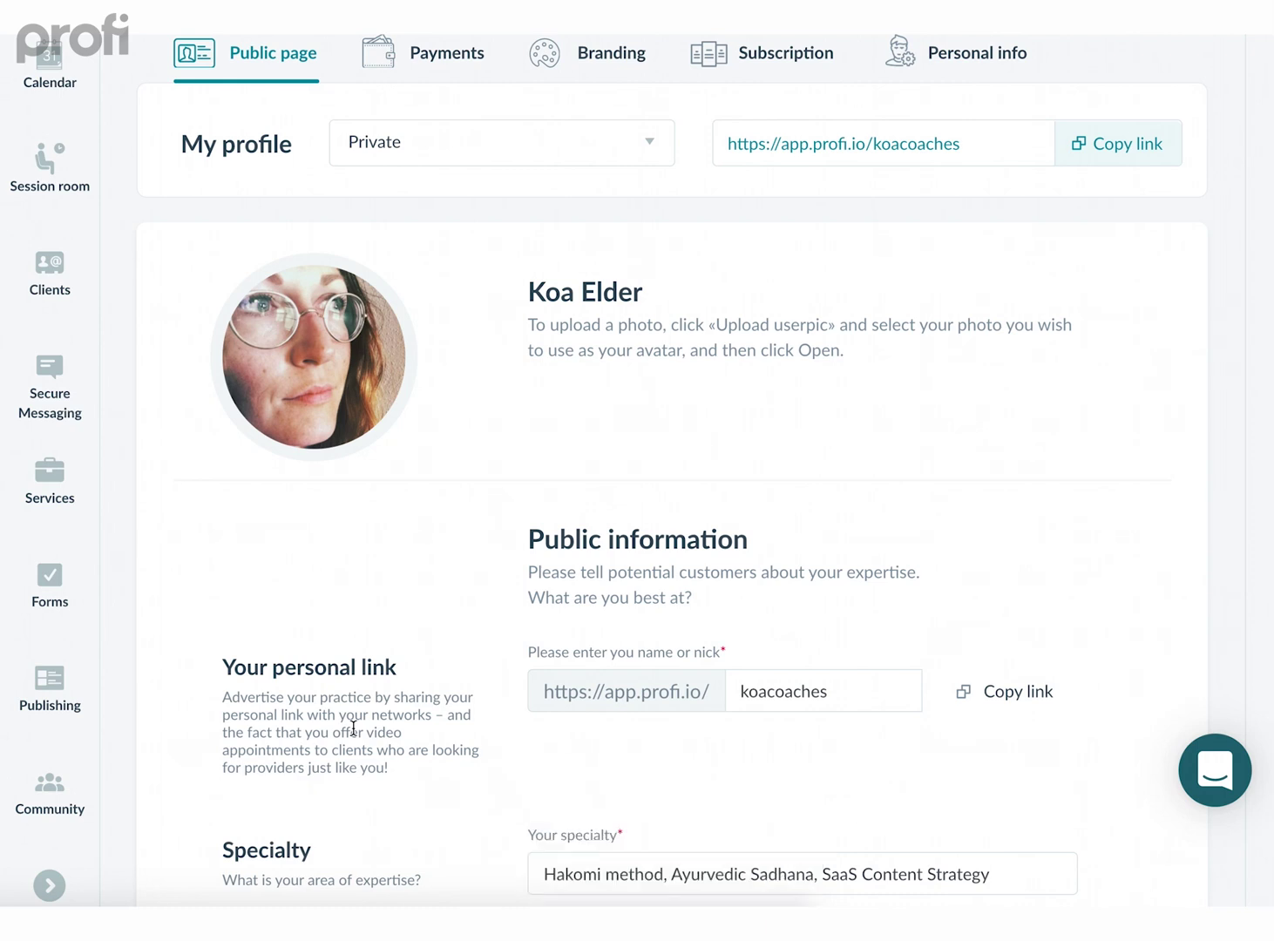
{"action": "scroll", "coordinate": [353, 728], "scroll_direction": "down", "scroll_amount": 1}
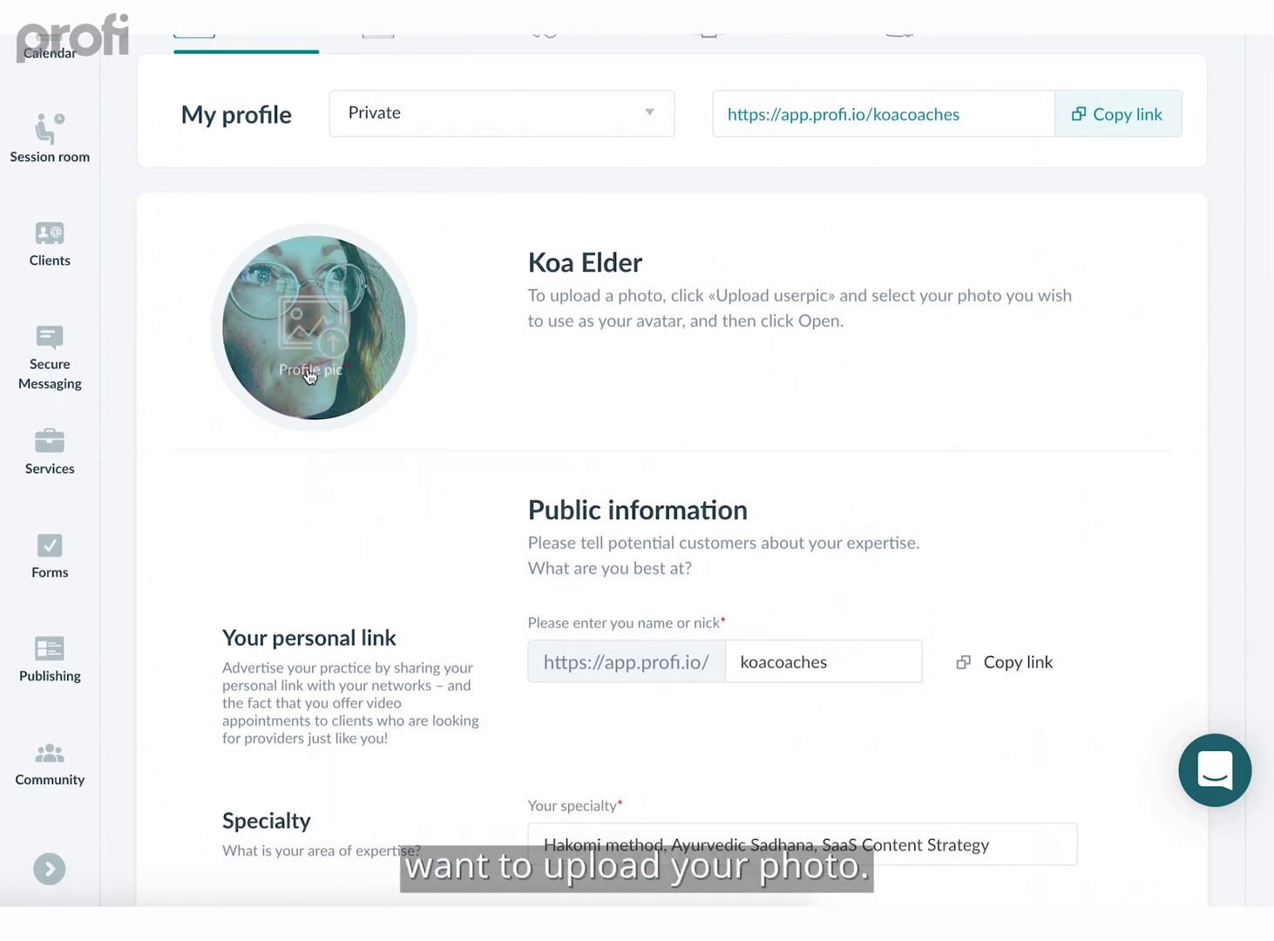
{"action": "scroll", "coordinate": [501, 566], "scroll_direction": "down", "scroll_amount": 2}
{"action": "scroll", "coordinate": [501, 566], "scroll_direction": "down", "scroll_amount": 8}
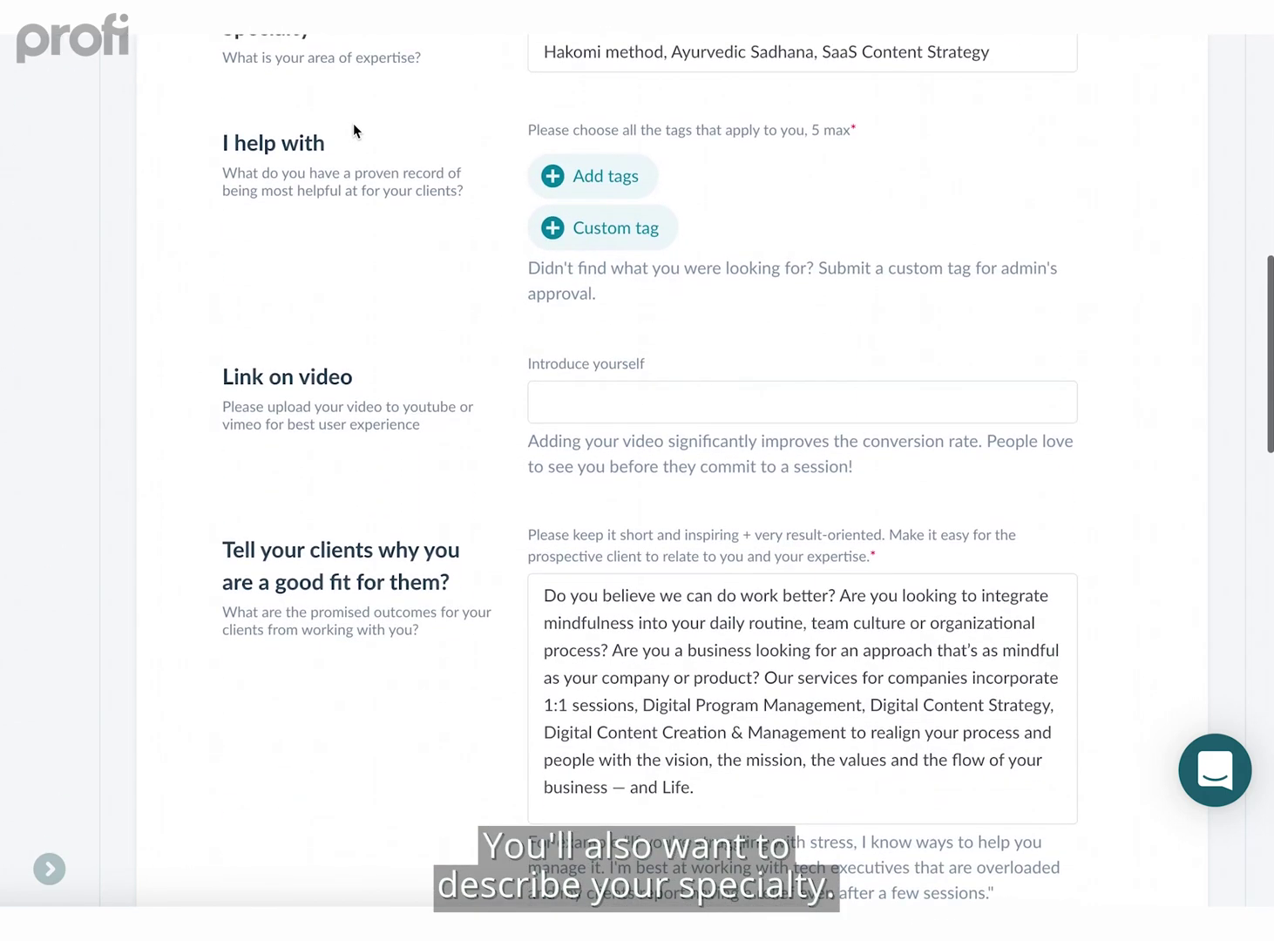
{"action": "scroll", "coordinate": [354, 122], "scroll_direction": "up", "scroll_amount": 1}
Step: Highlight the Specialty and good-fit question headings, then clear the highlight
{"action": "double_click", "coordinate": [300, 140]}
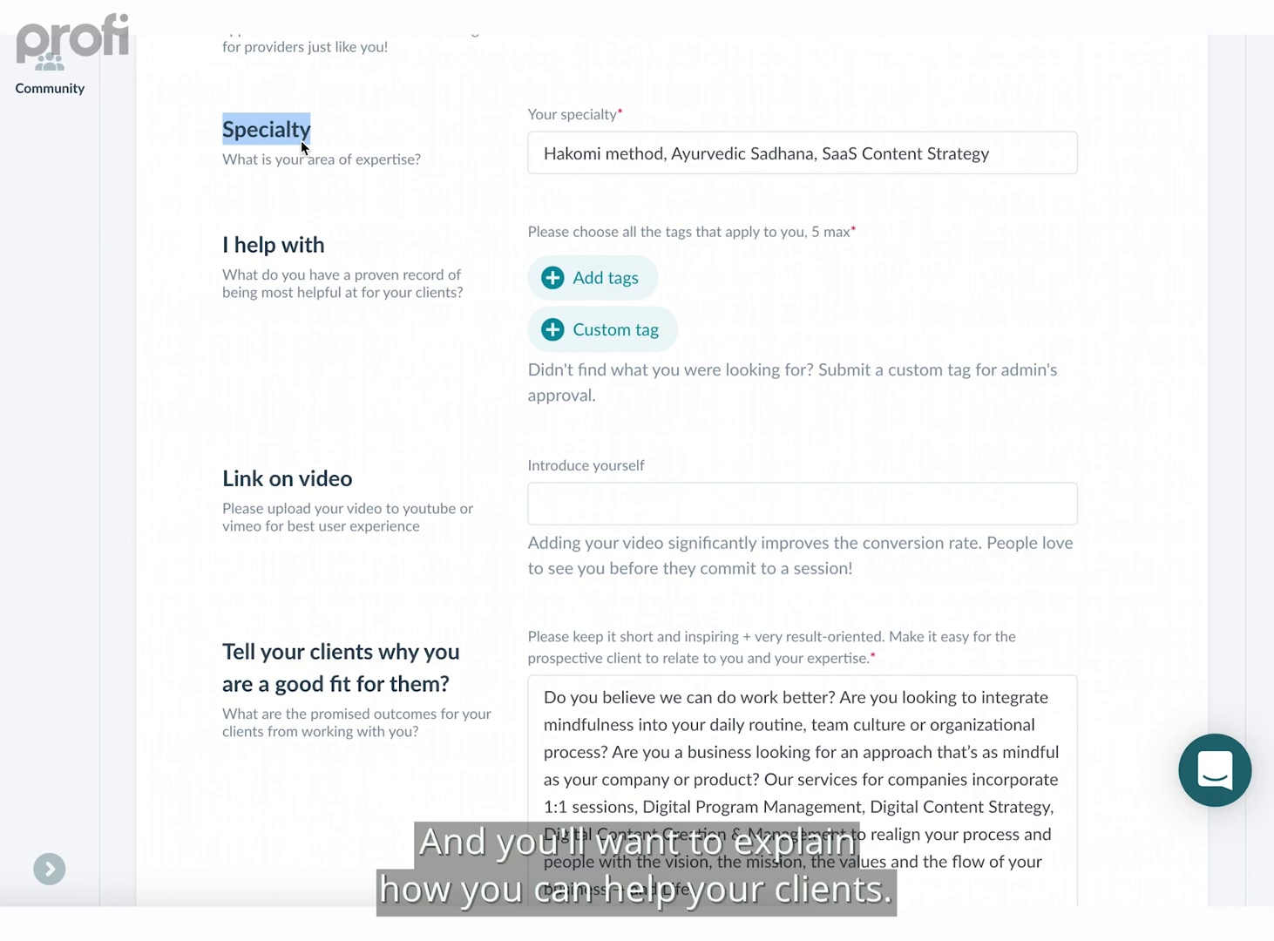
{"action": "triple_click", "coordinate": [319, 655]}
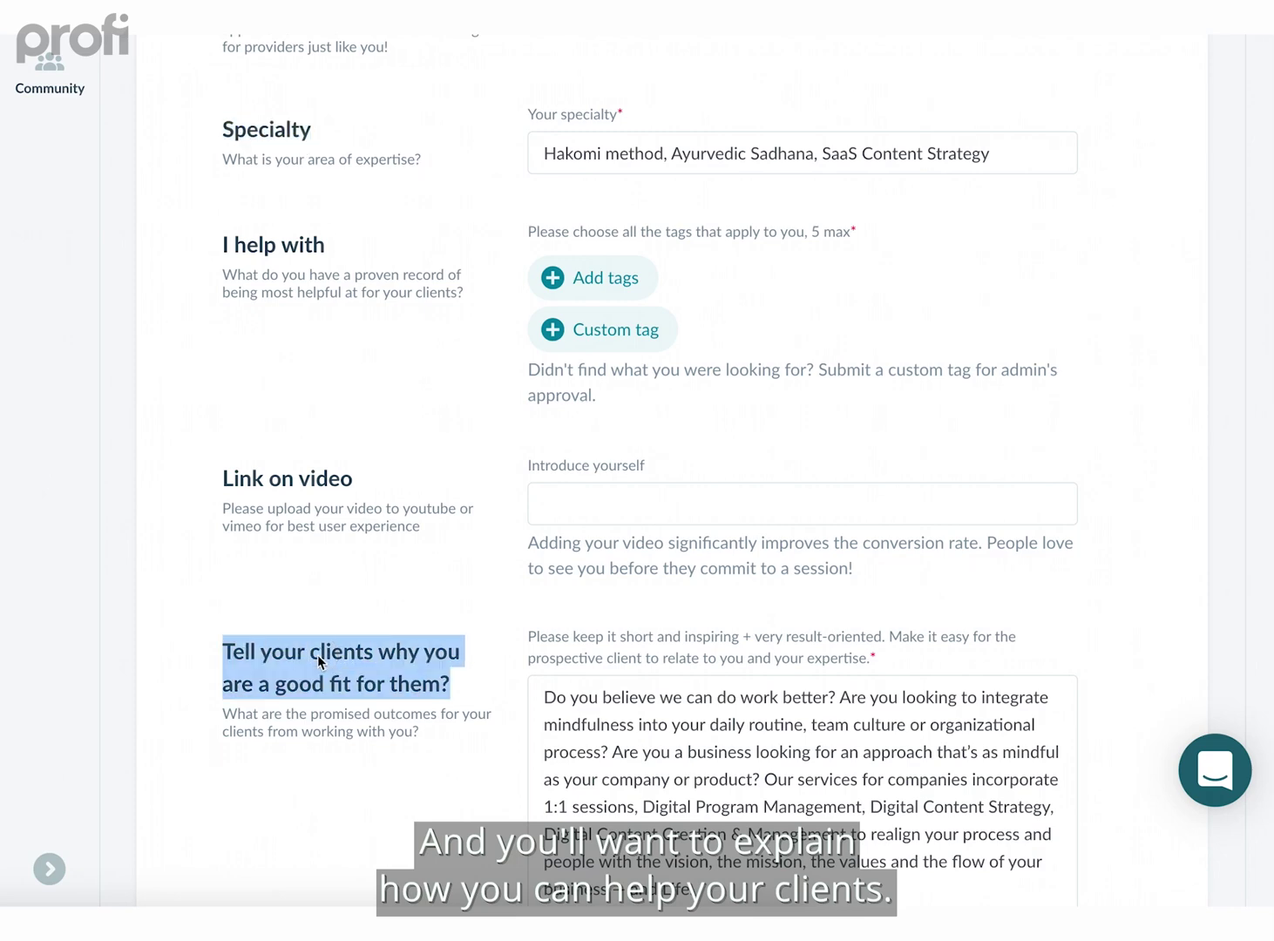
{"action": "scroll", "coordinate": [317, 658], "scroll_direction": "down", "scroll_amount": 1}
{"action": "scroll", "coordinate": [318, 660], "scroll_direction": "down", "scroll_amount": 1}
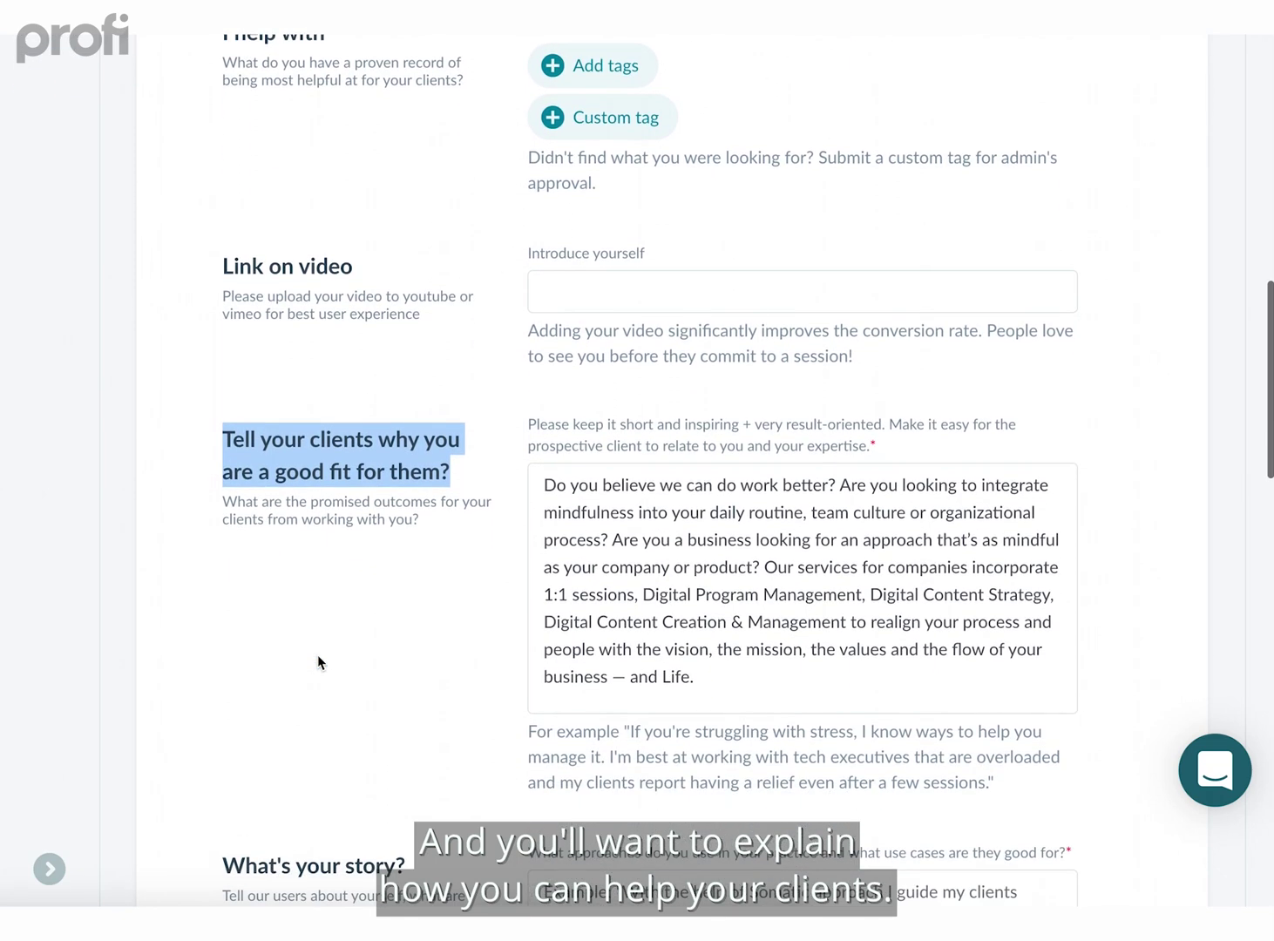
{"action": "scroll", "coordinate": [318, 653], "scroll_direction": "up", "scroll_amount": 1}
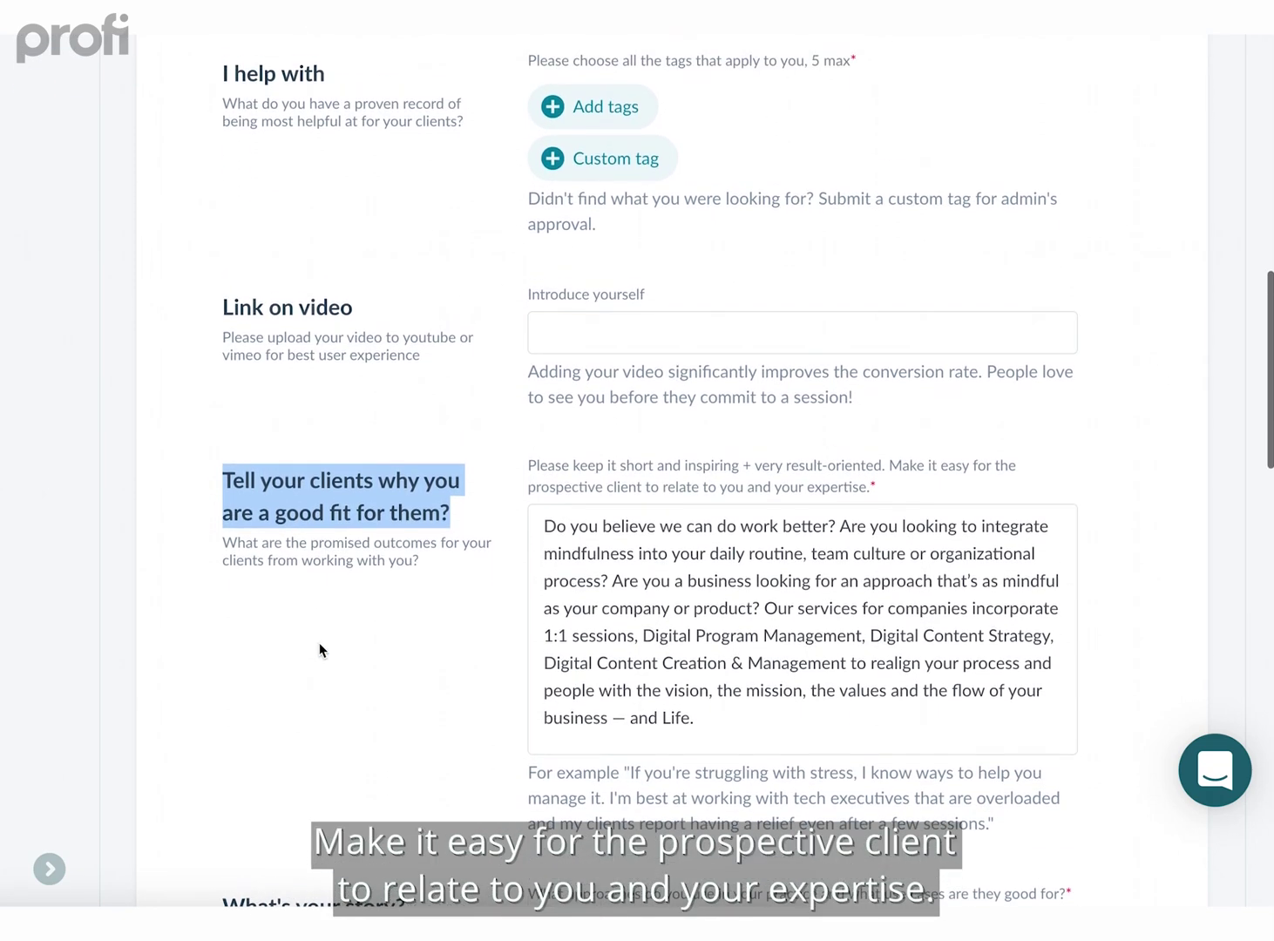
{"action": "left_click", "coordinate": [418, 561]}
Step: Review the remaining fields down to the fee and save the profile info
{"action": "scroll", "coordinate": [643, 469], "scroll_direction": "down", "scroll_amount": 5}
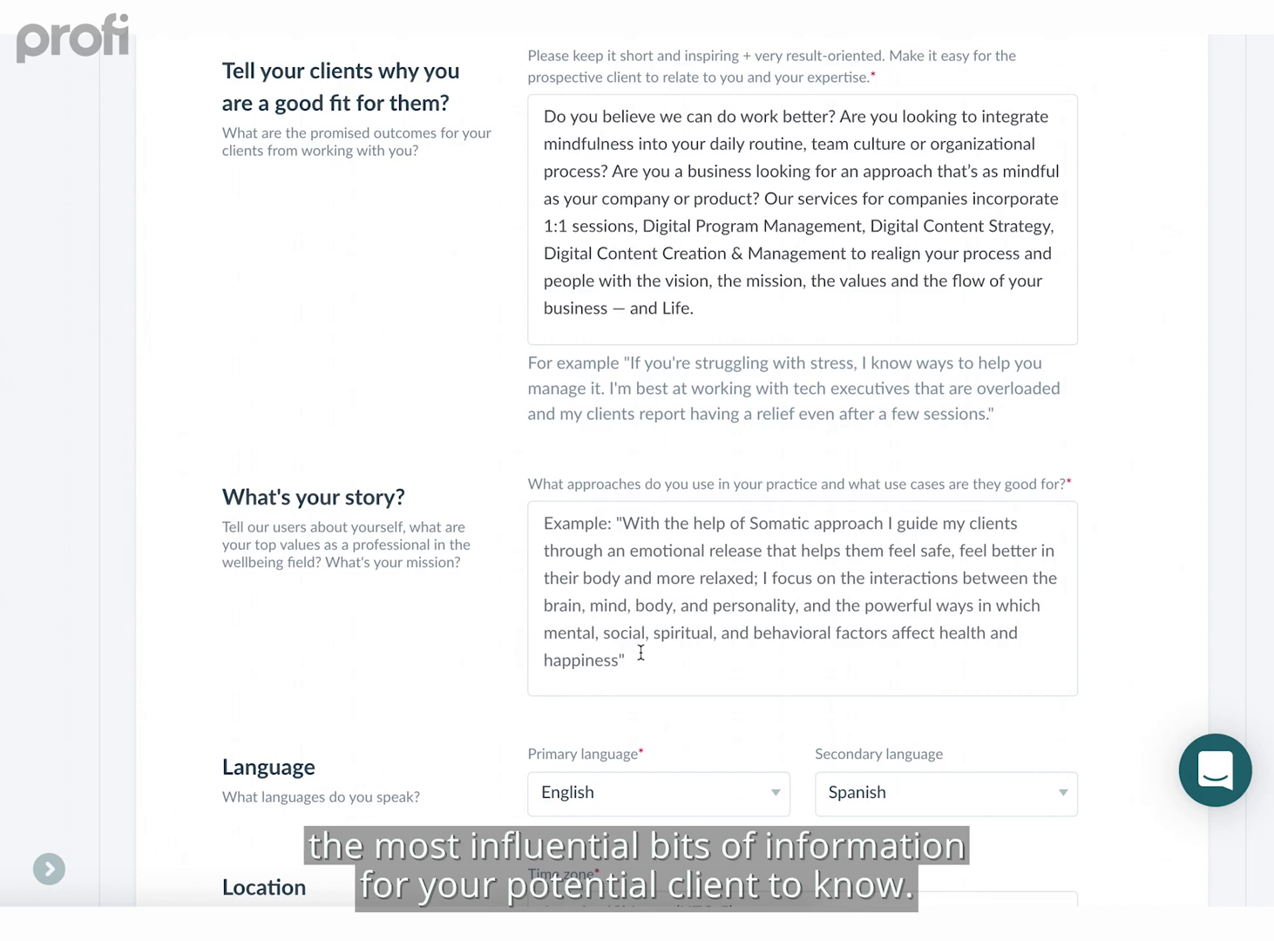
{"action": "scroll", "coordinate": [641, 672], "scroll_direction": "down", "scroll_amount": 5}
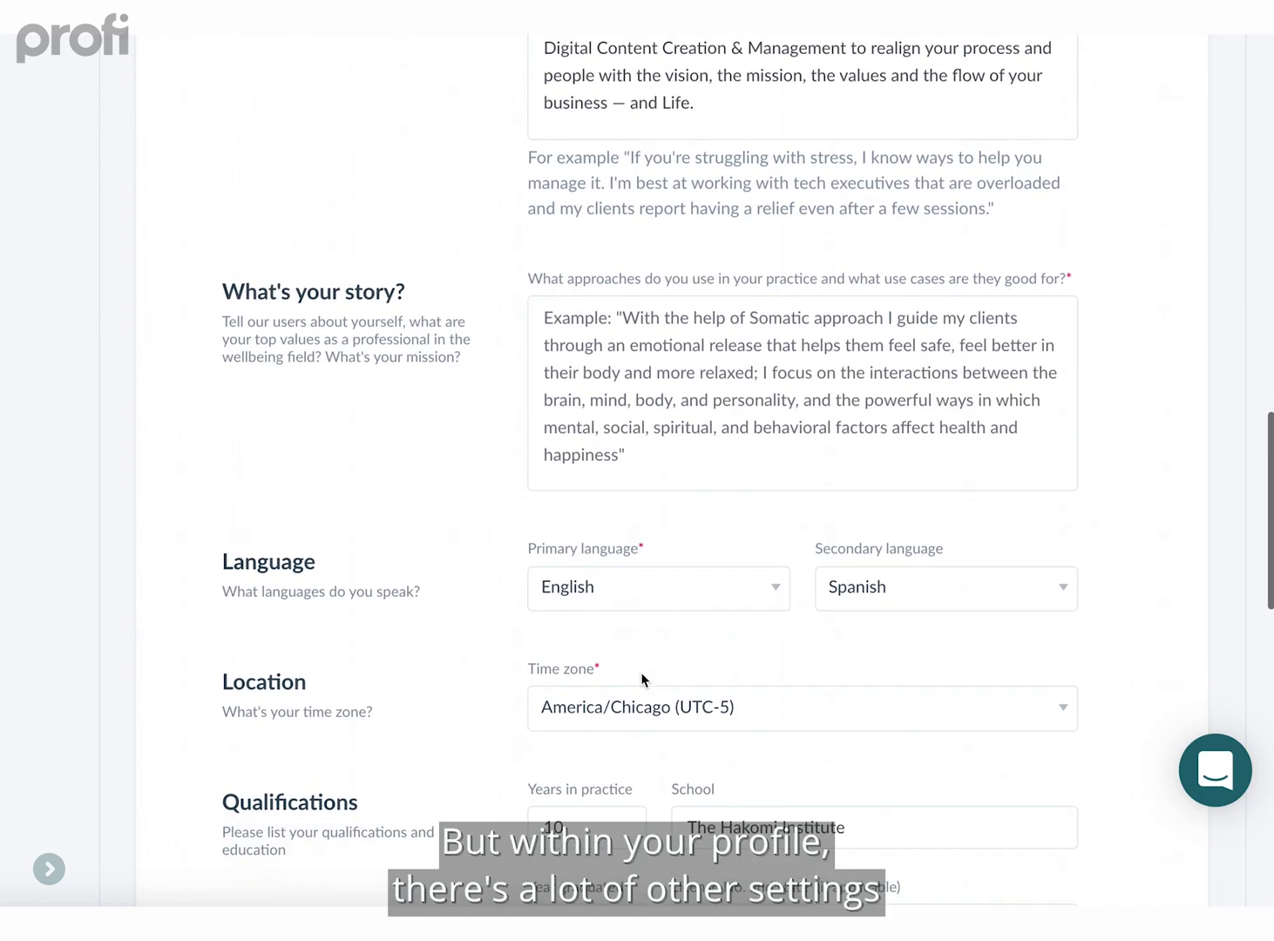
{"action": "scroll", "coordinate": [642, 679], "scroll_direction": "down", "scroll_amount": 6}
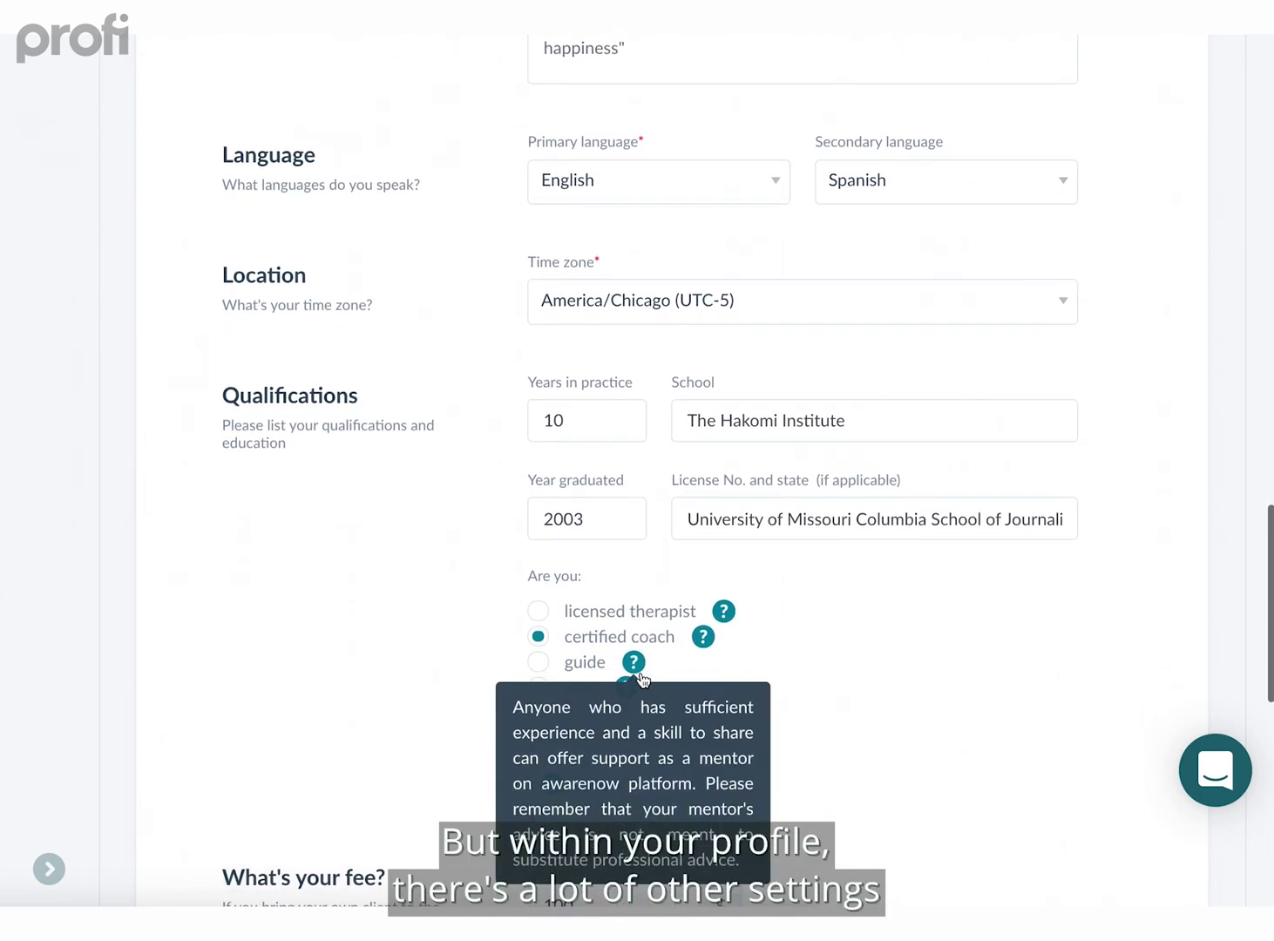
{"action": "scroll", "coordinate": [642, 680], "scroll_direction": "down", "scroll_amount": 6}
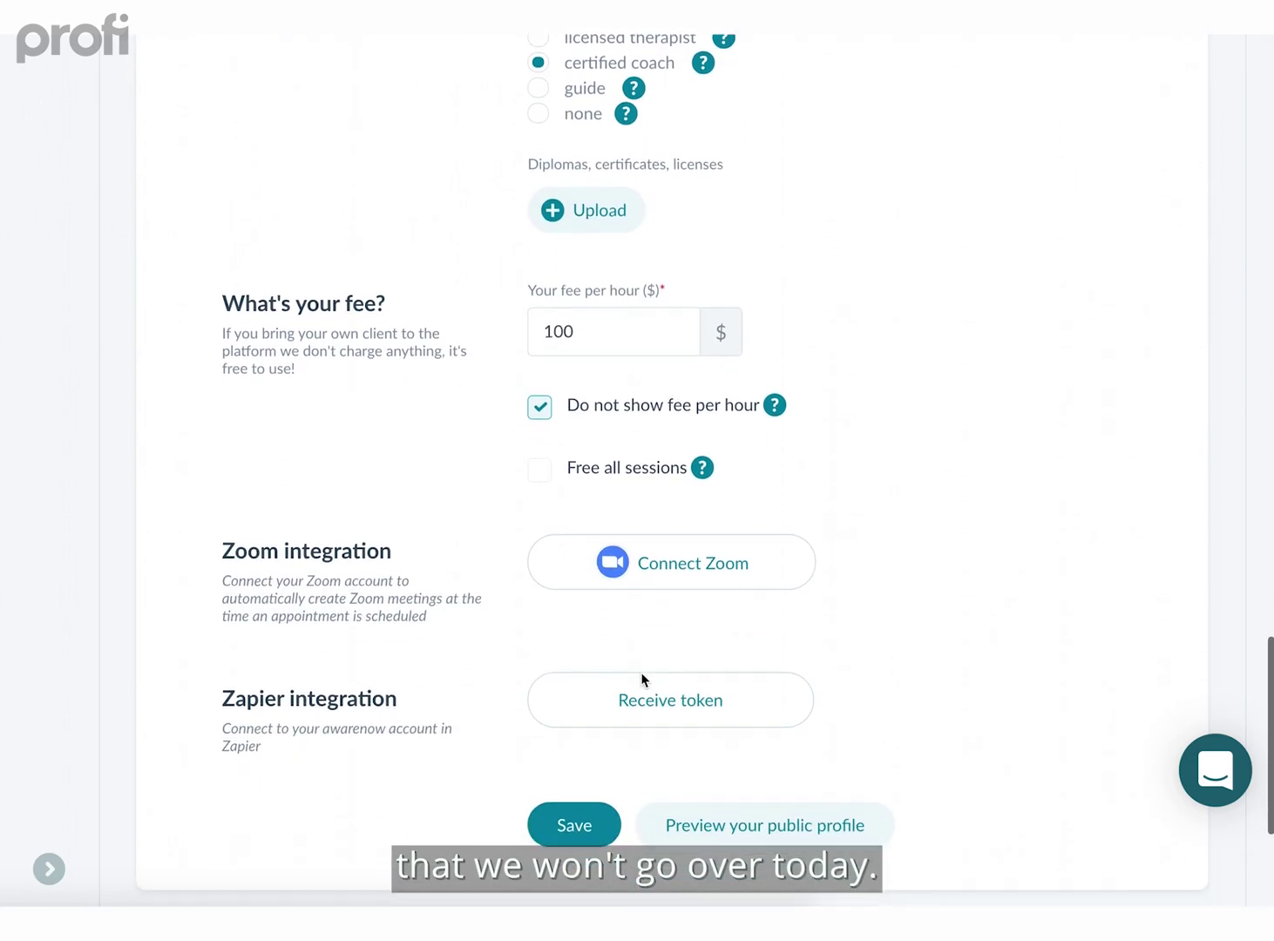
{"action": "left_click", "coordinate": [575, 696]}
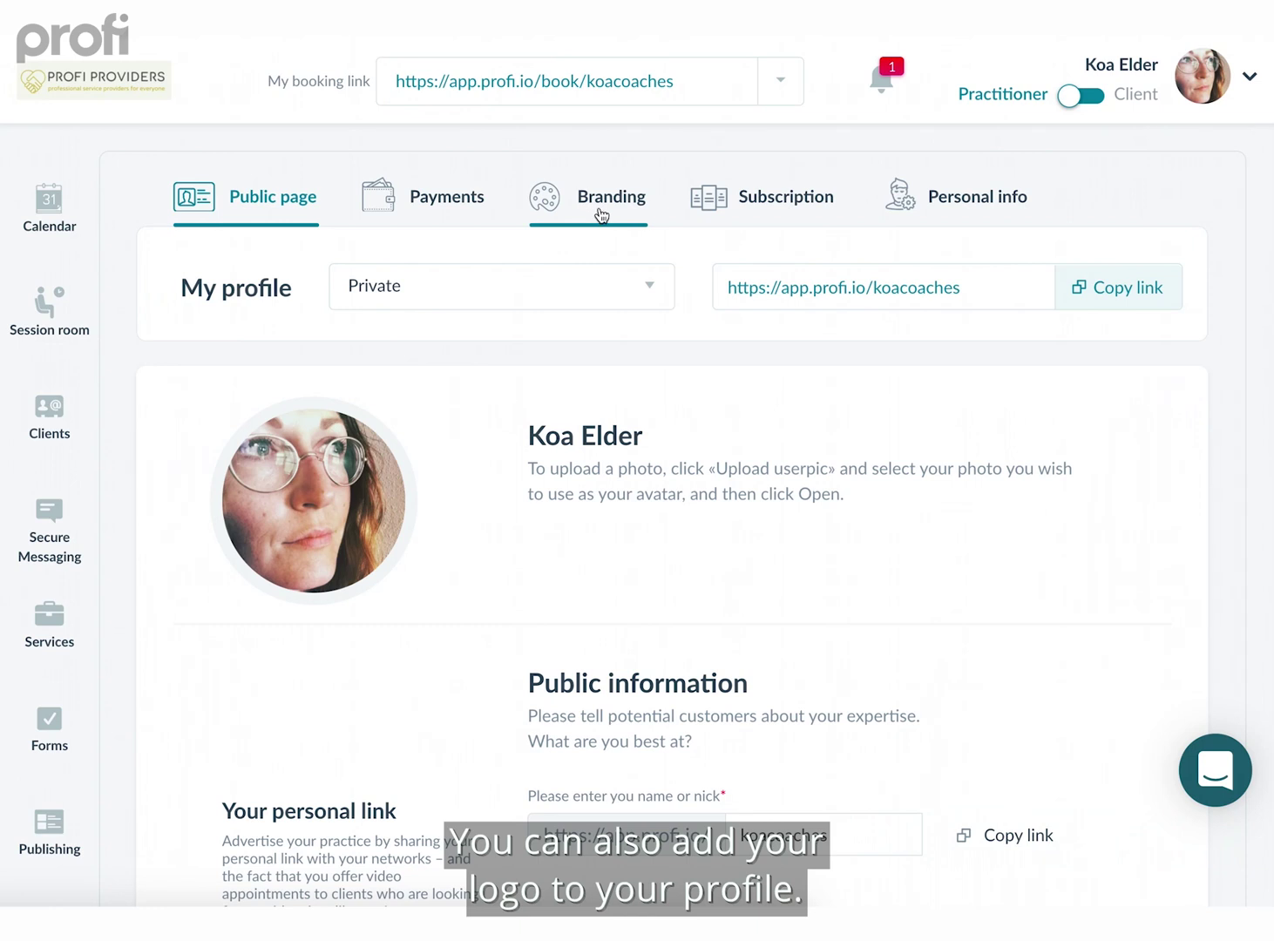
{"action": "left_click", "coordinate": [602, 215]}
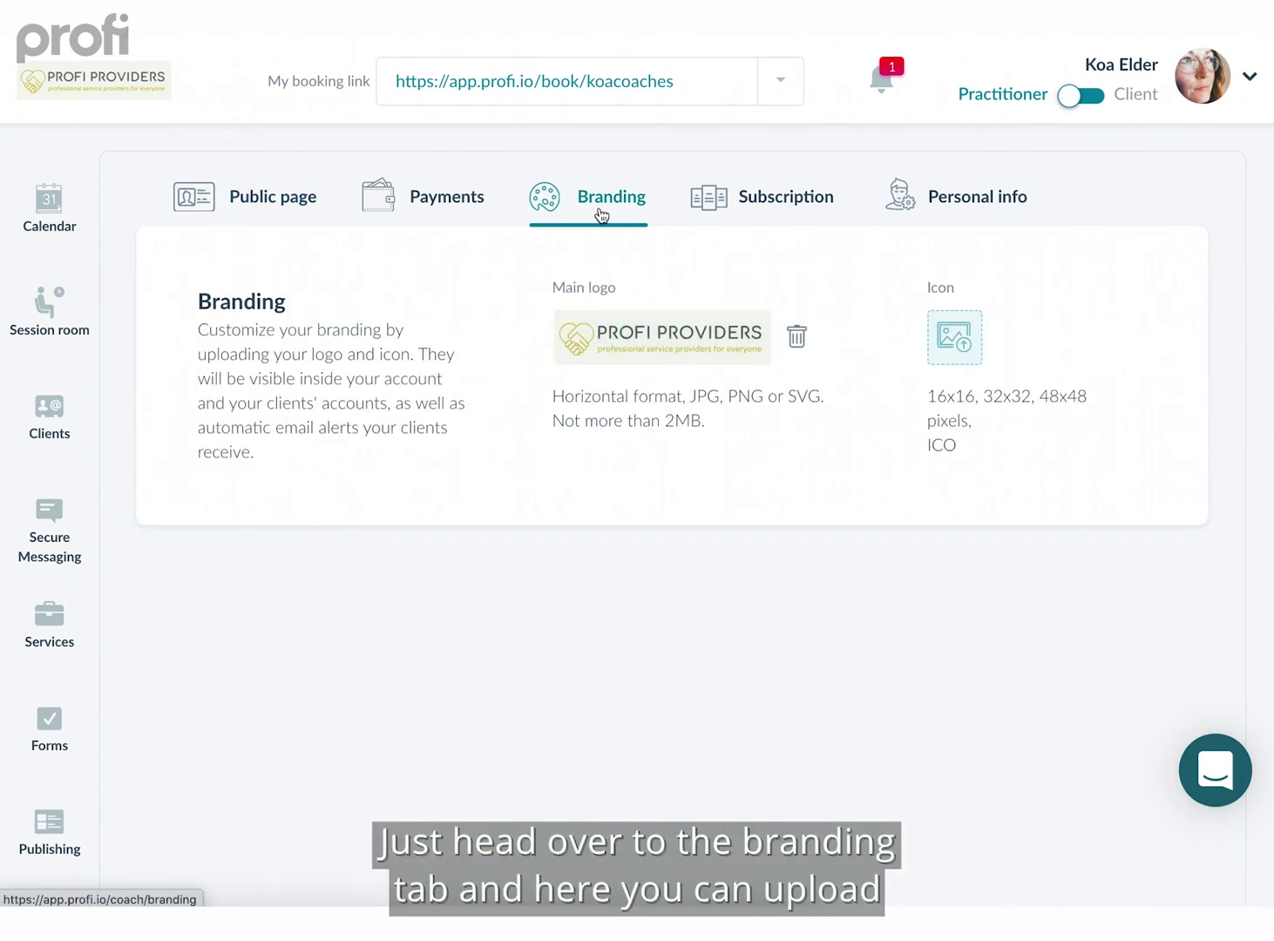
{"action": "mouse_move", "coordinate": [678, 339]}
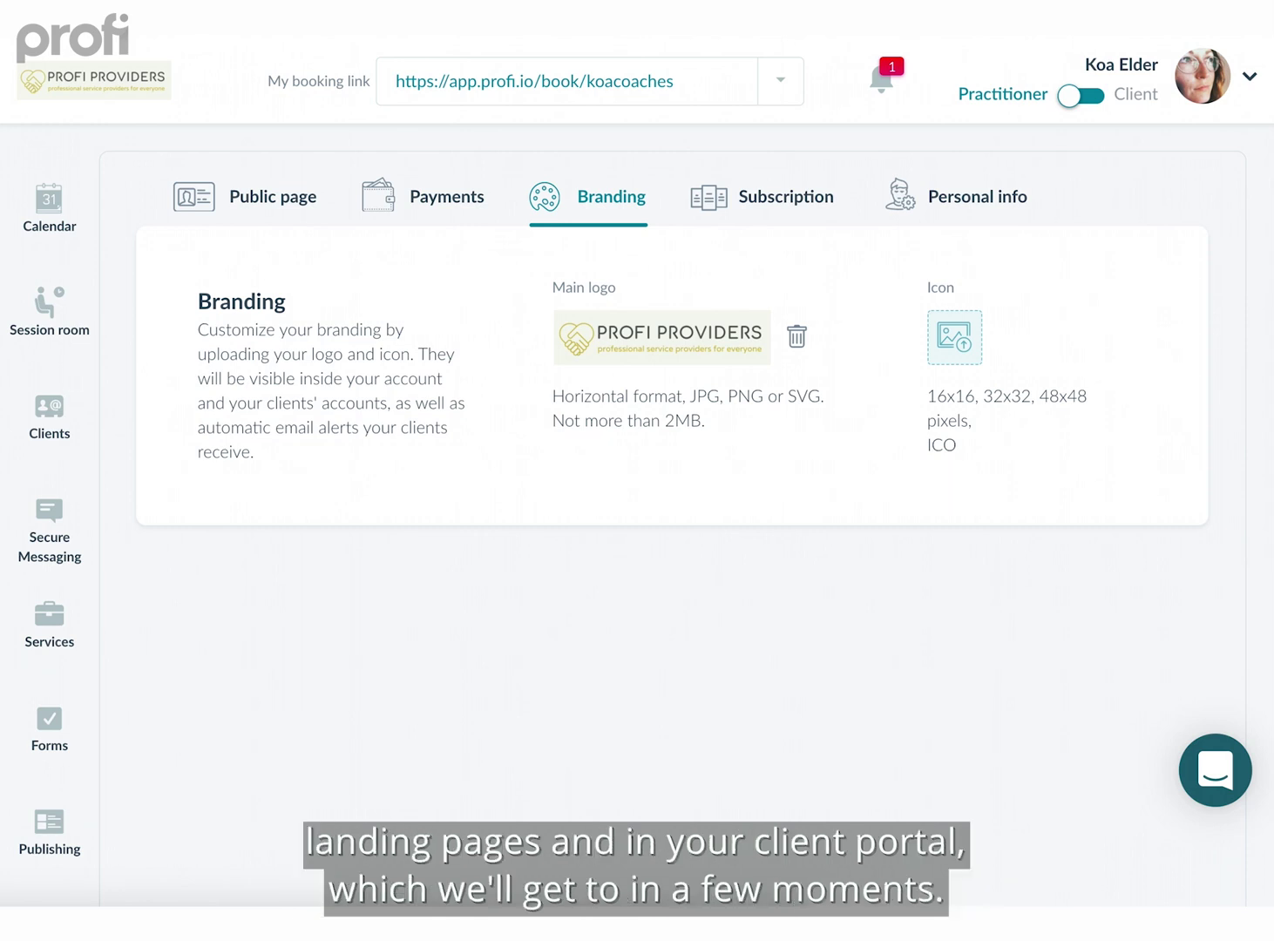
{"action": "left_click", "coordinate": [273, 199]}
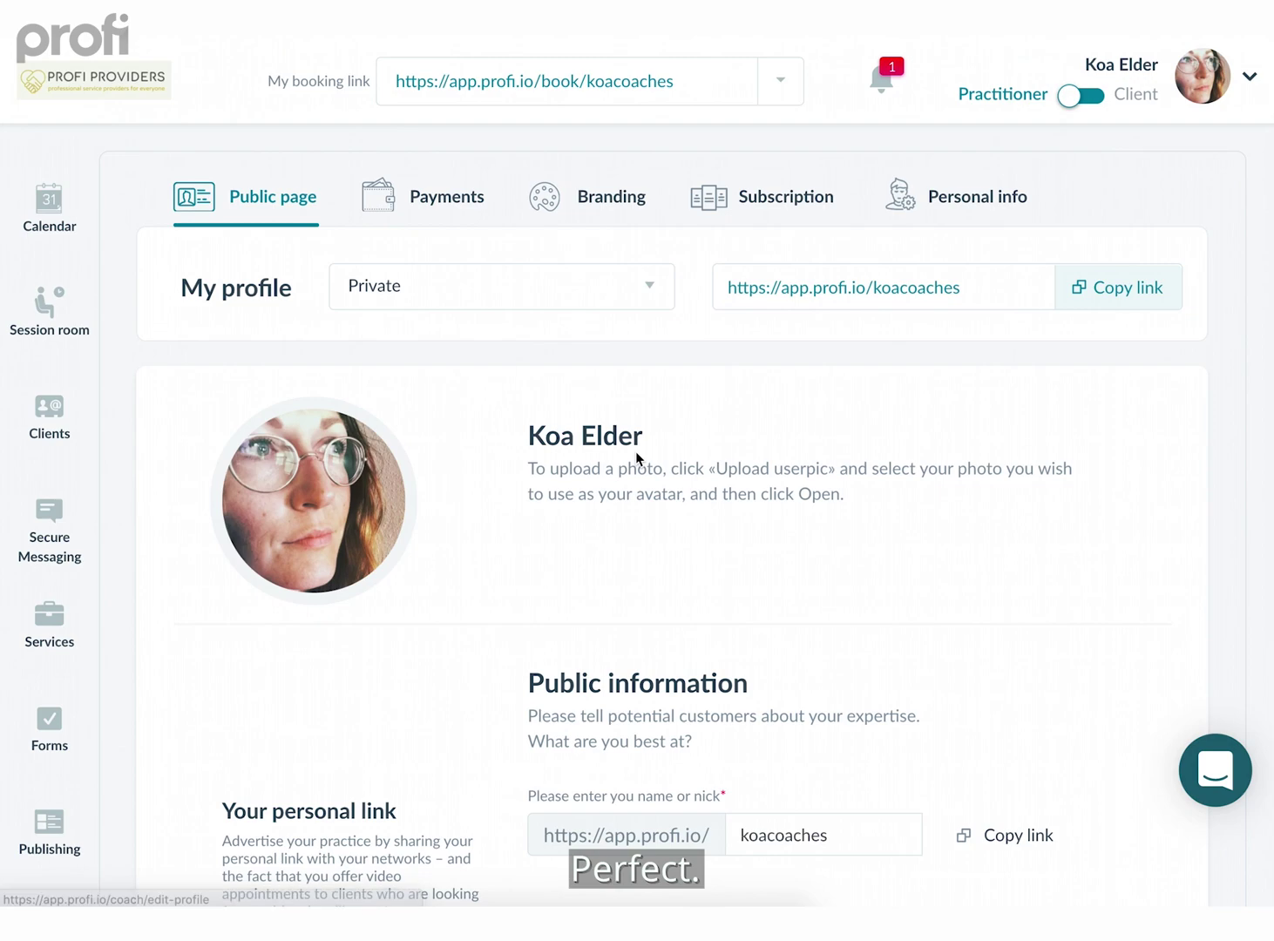
Step: Open 'Preview your public profile' at the bottom of the form and scroll through the preview
{"action": "scroll", "coordinate": [636, 452], "scroll_direction": "down", "scroll_amount": 1}
{"action": "scroll", "coordinate": [918, 421], "scroll_direction": "down", "scroll_amount": 20}
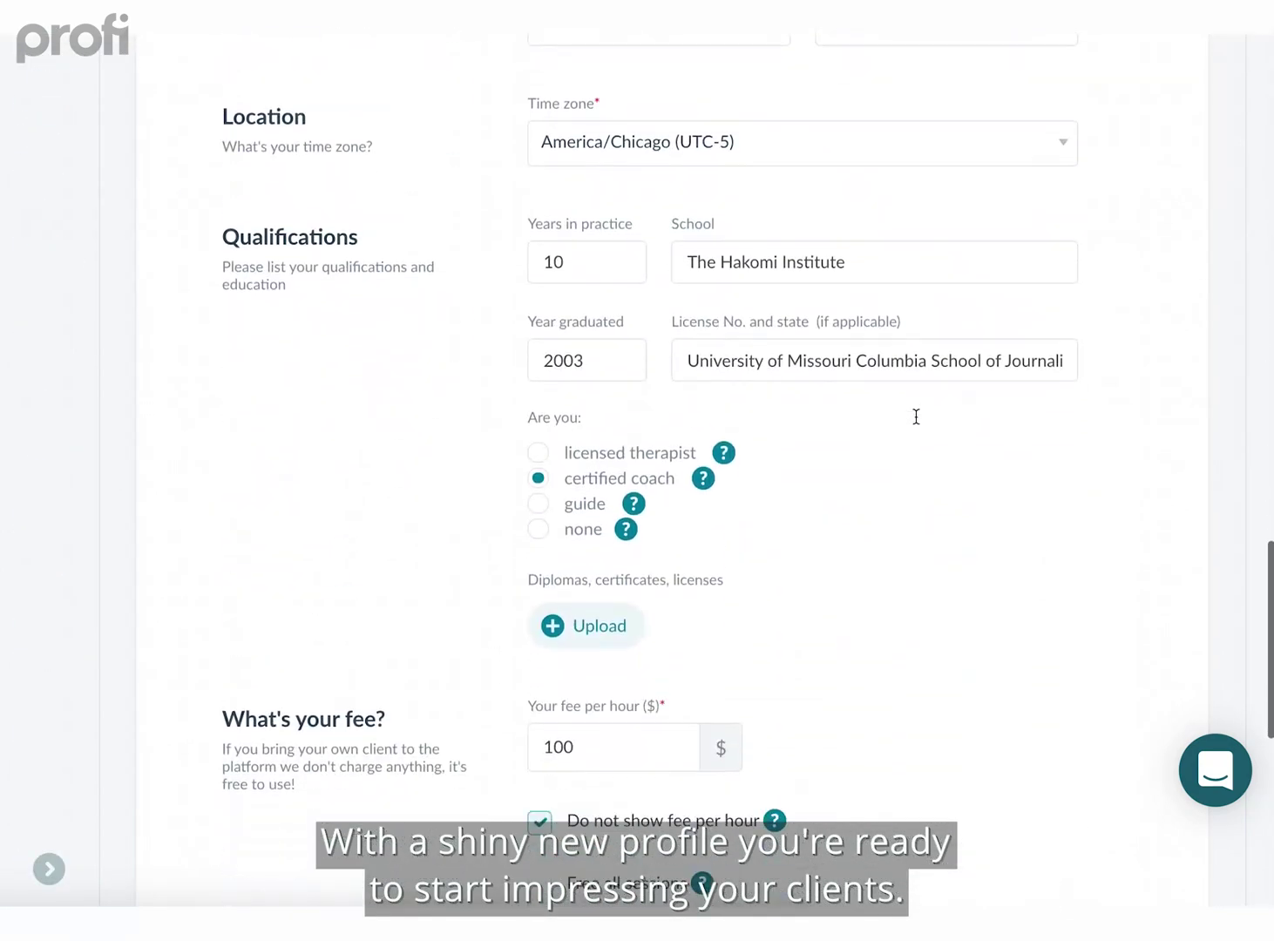
{"action": "scroll", "coordinate": [919, 425], "scroll_direction": "down", "scroll_amount": 1}
{"action": "left_click", "coordinate": [734, 506]}
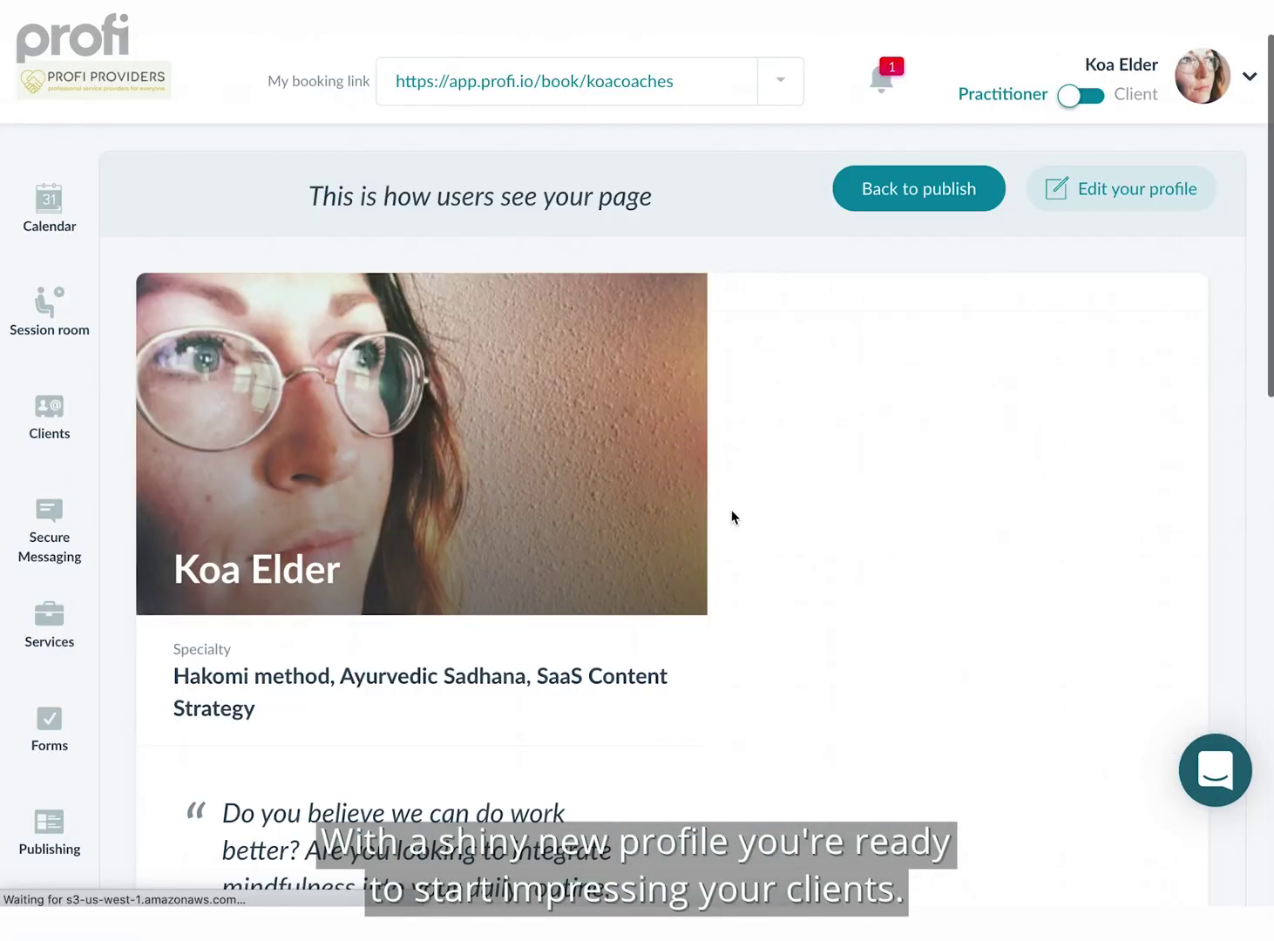
{"action": "scroll", "coordinate": [734, 518], "scroll_direction": "down", "scroll_amount": 1}
{"action": "scroll", "coordinate": [802, 606], "scroll_direction": "down", "scroll_amount": 3}
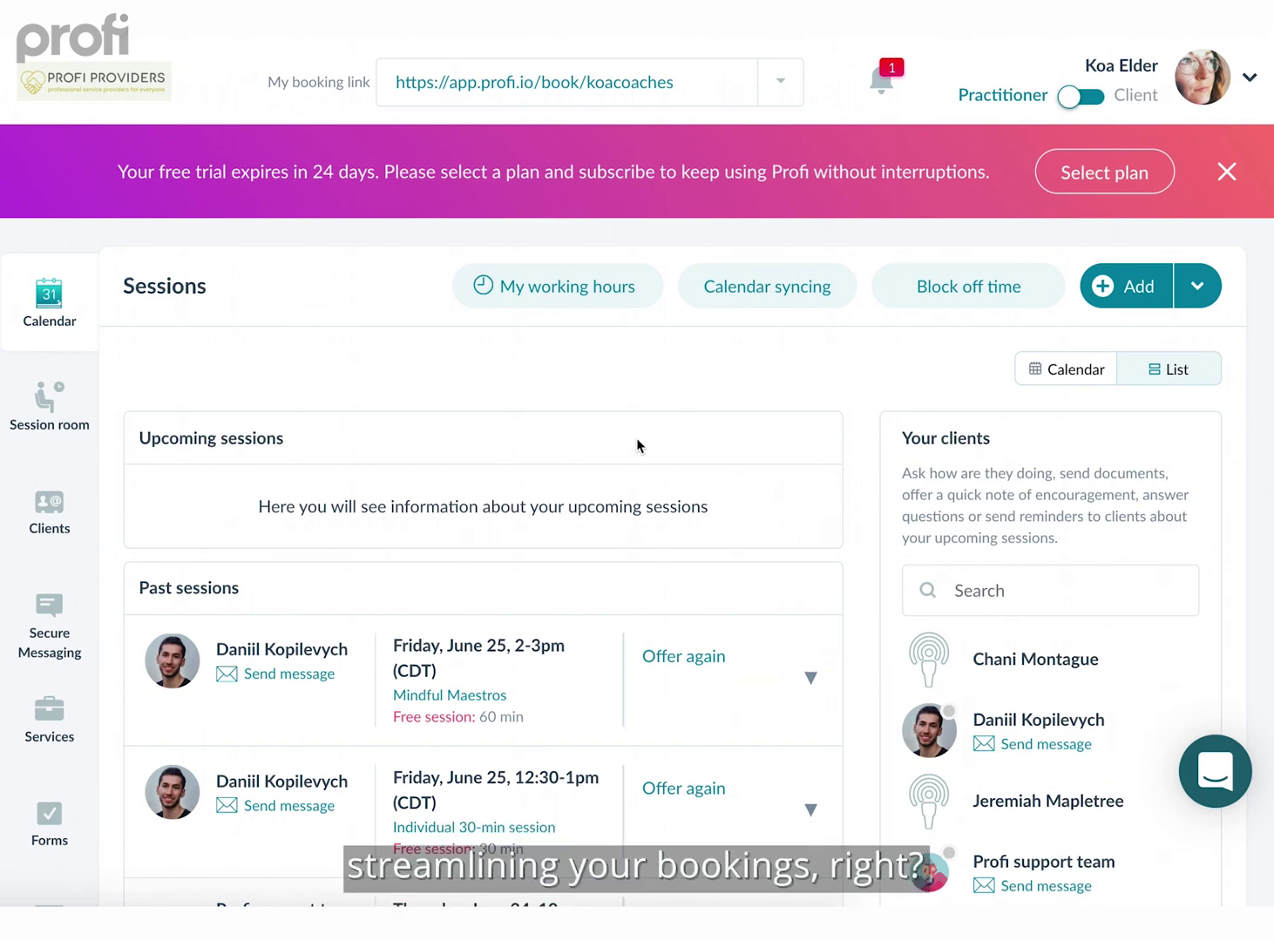
{"action": "scroll", "coordinate": [636, 437], "scroll_direction": "down", "scroll_amount": 3}
Step: Switch the Sessions page from List to the weekly Calendar view for 27th June – 4th July, 2021
{"action": "scroll", "coordinate": [636, 439], "scroll_direction": "down", "scroll_amount": 2}
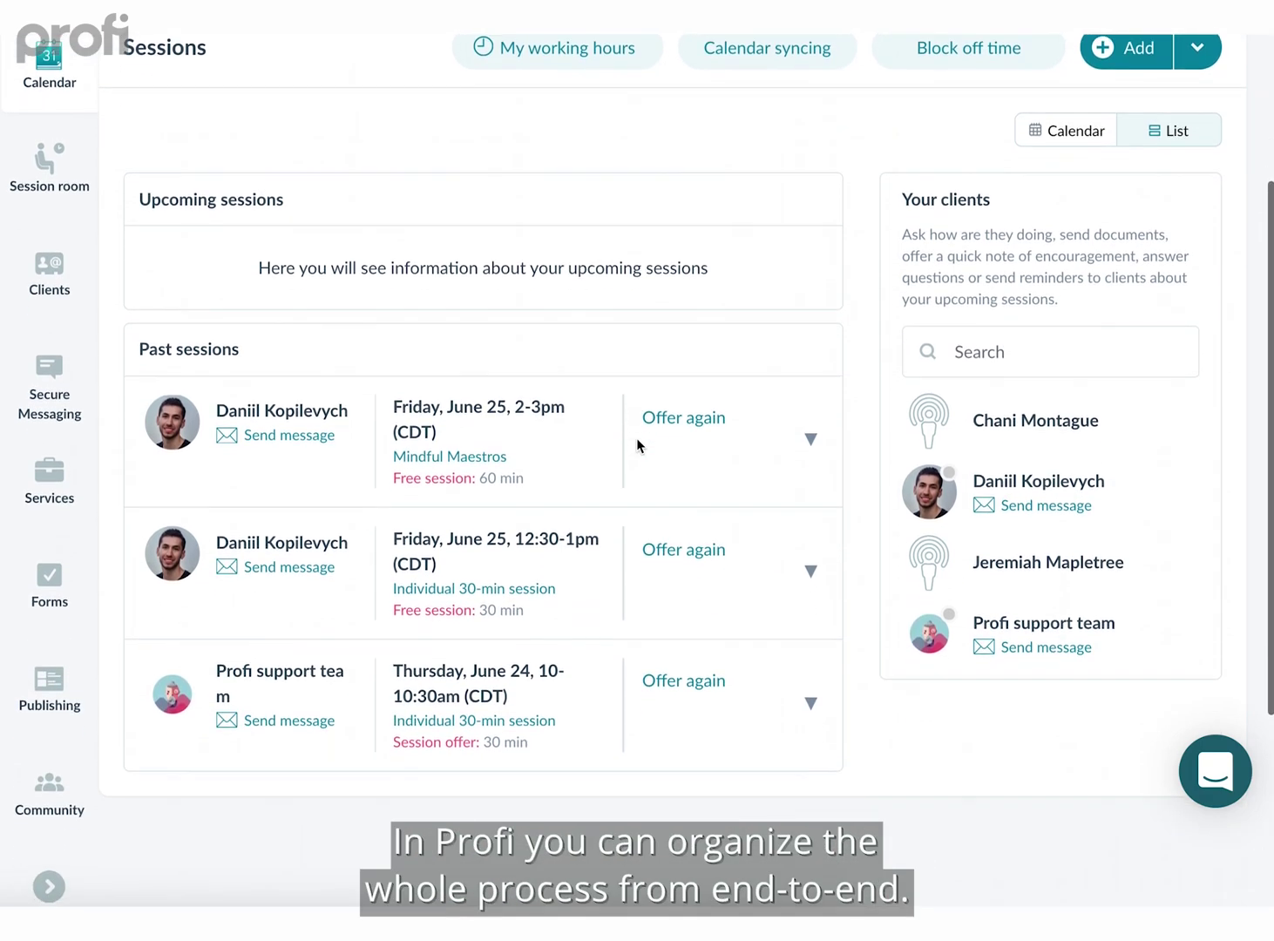
{"action": "scroll", "coordinate": [636, 439], "scroll_direction": "down", "scroll_amount": 1}
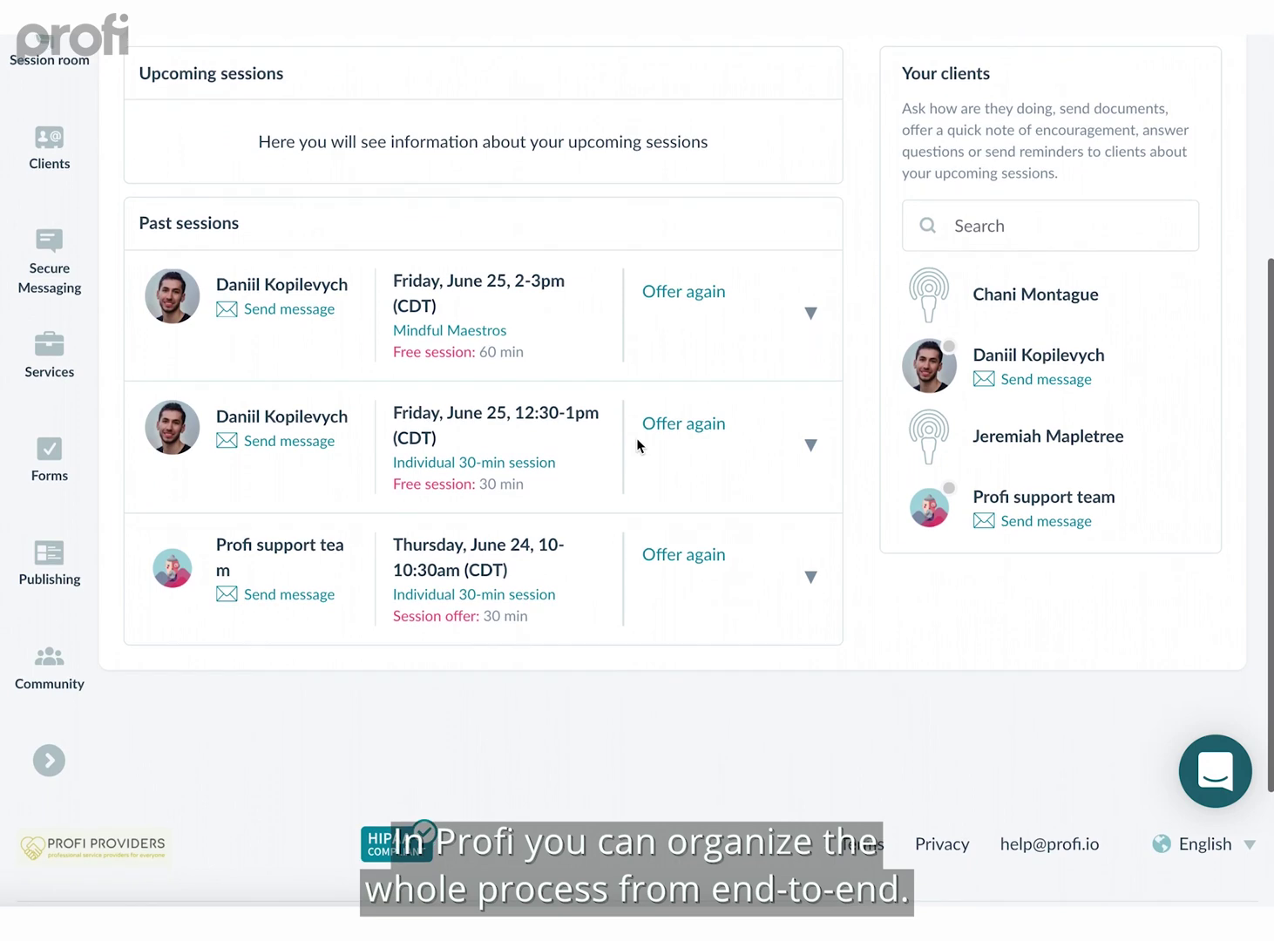
{"action": "scroll", "coordinate": [636, 439], "scroll_direction": "up", "scroll_amount": 3}
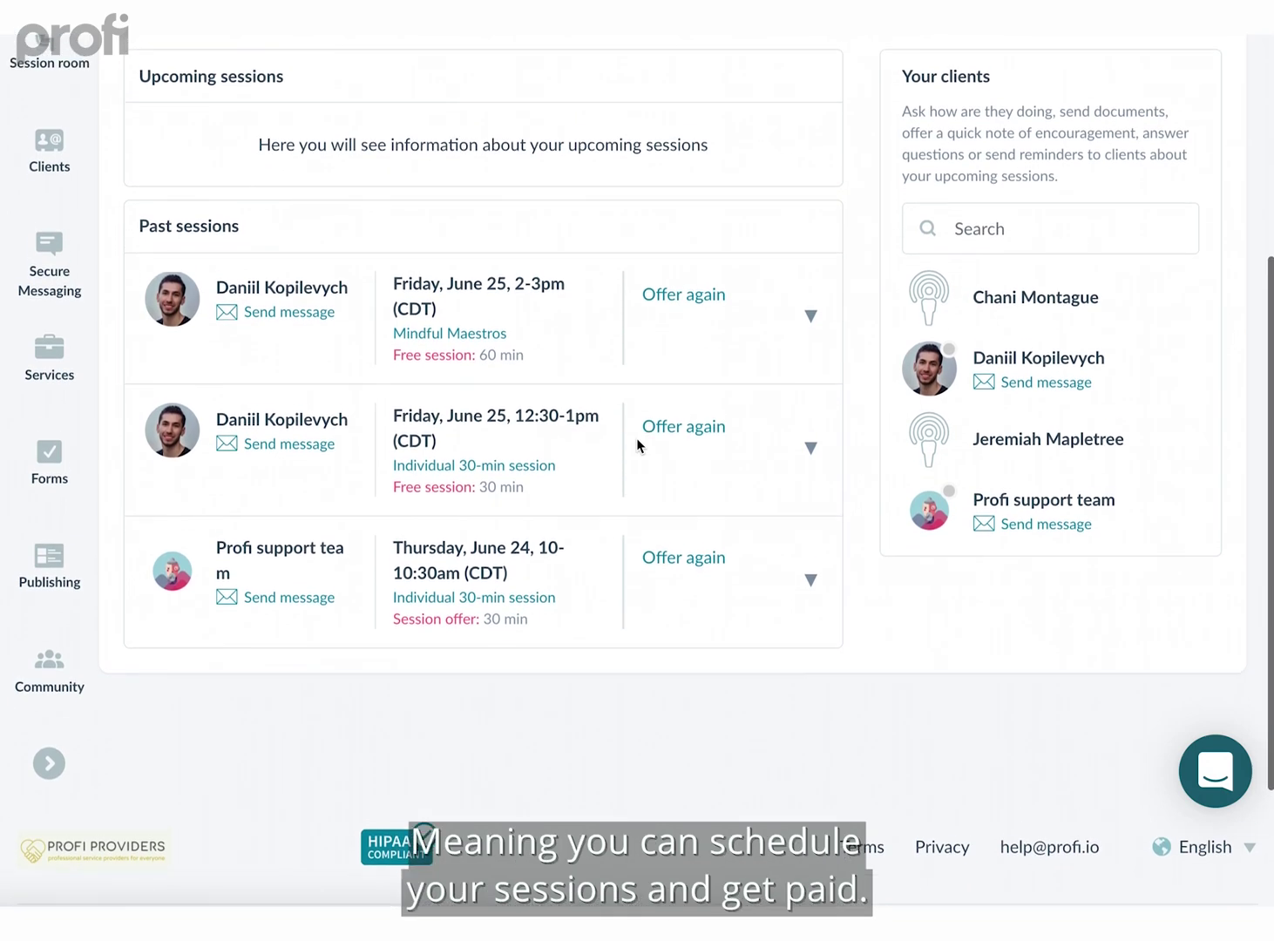
{"action": "scroll", "coordinate": [636, 439], "scroll_direction": "up", "scroll_amount": 1}
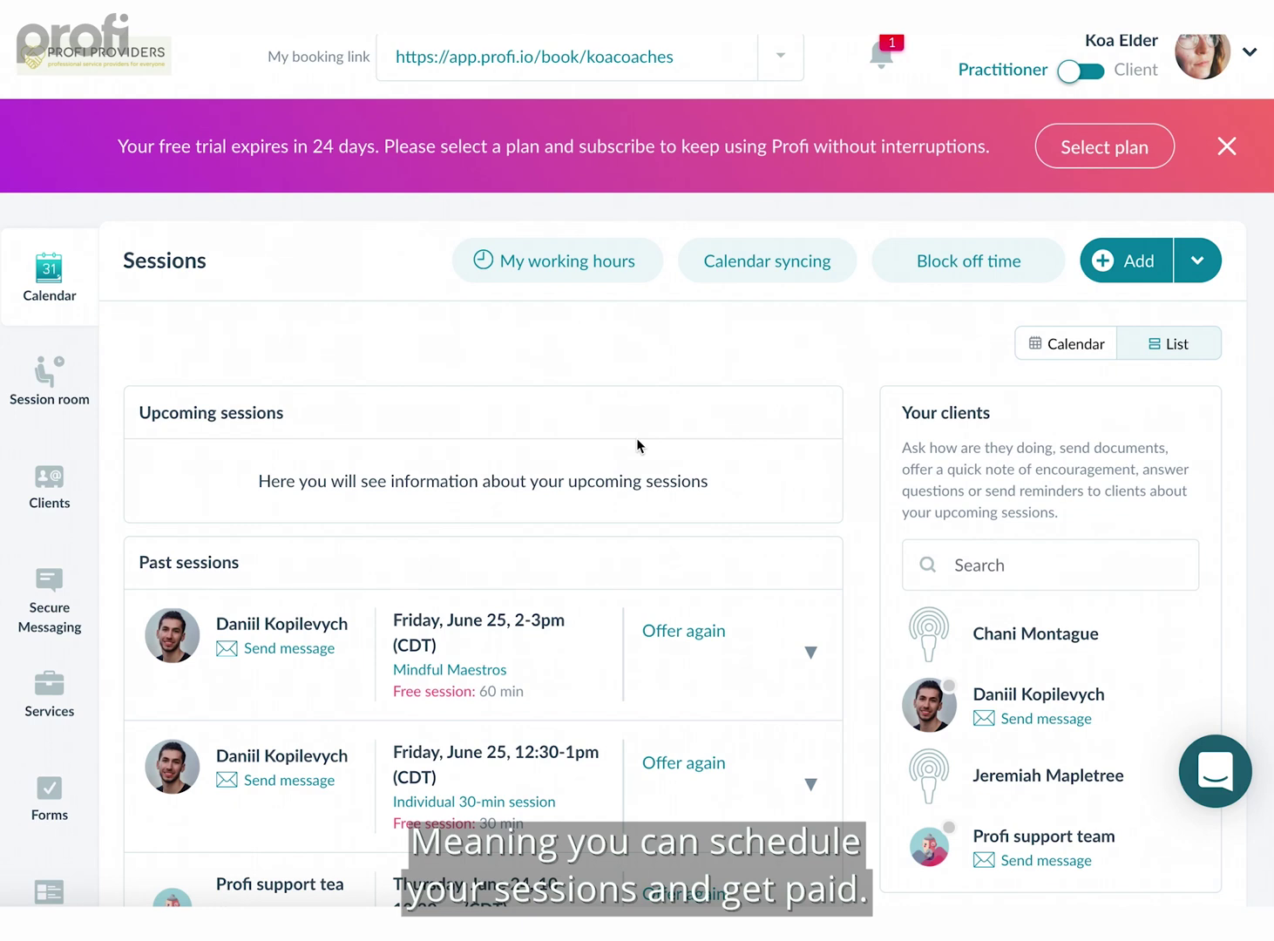
{"action": "left_click", "coordinate": [1063, 347]}
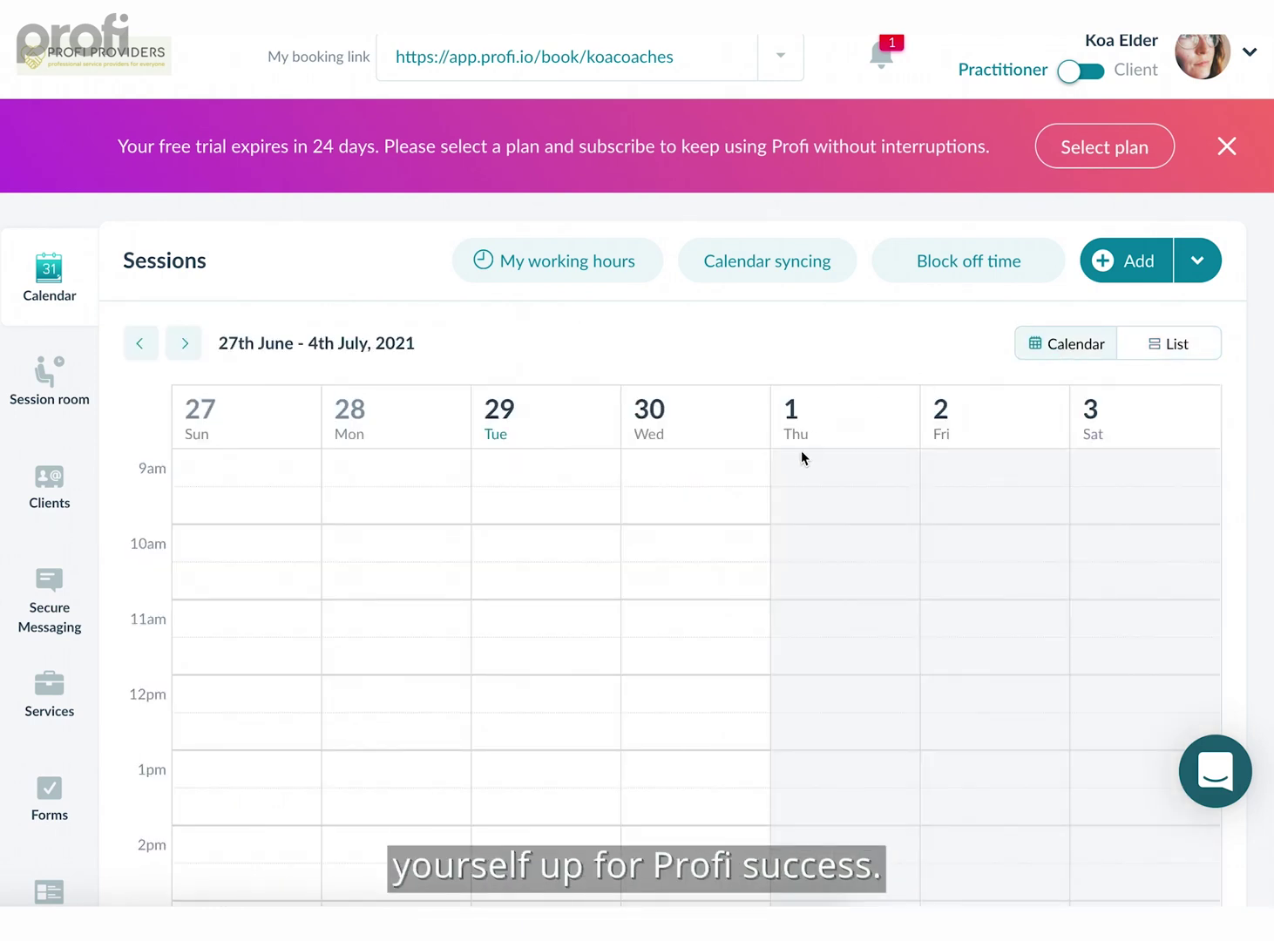
{"action": "scroll", "coordinate": [793, 482], "scroll_direction": "down", "scroll_amount": 1}
Step: Connect a Google Calendar account through Calendar syncing and grant Profi access
{"action": "left_click", "coordinate": [757, 207]}
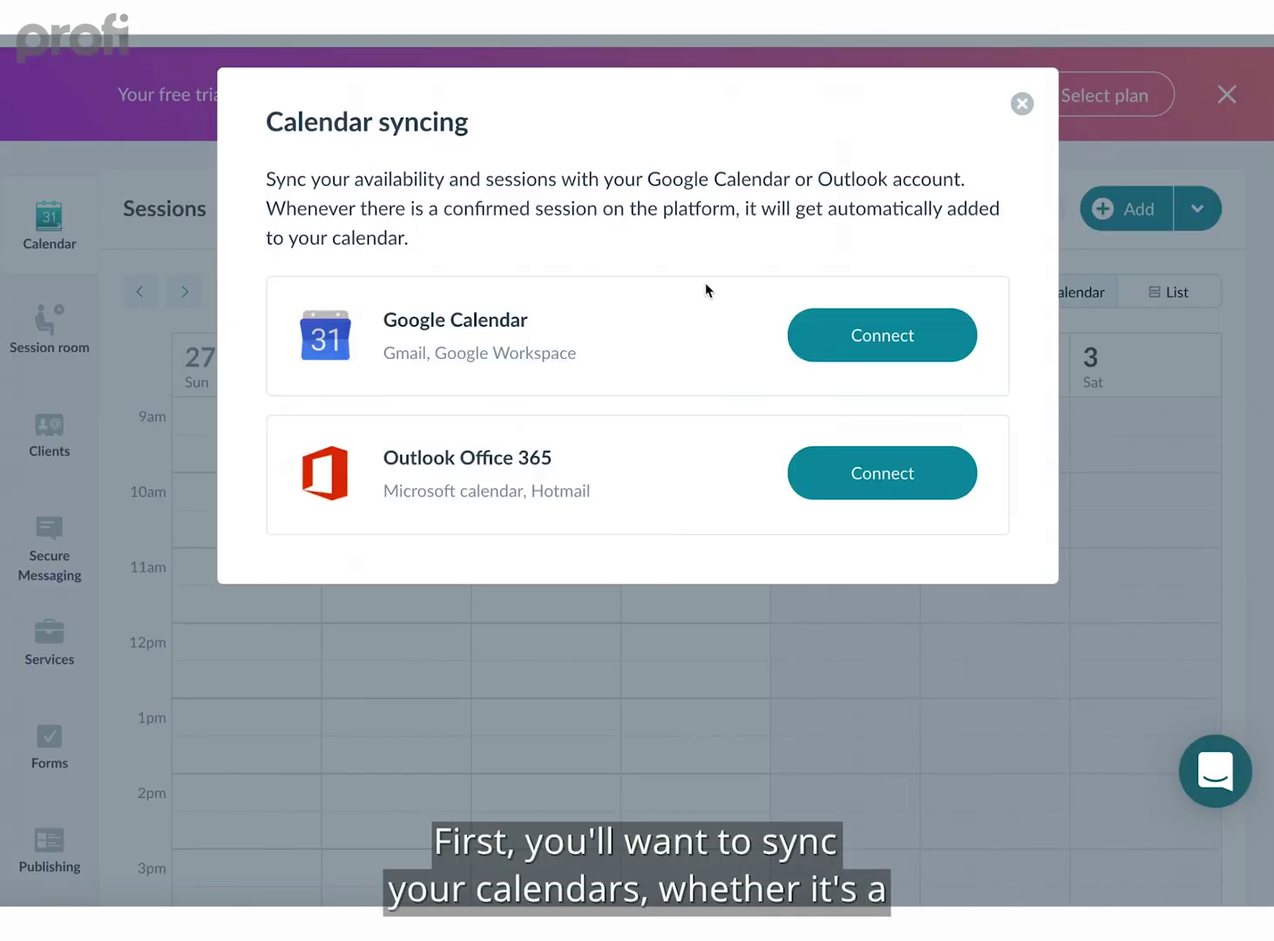
{"action": "left_click", "coordinate": [894, 321]}
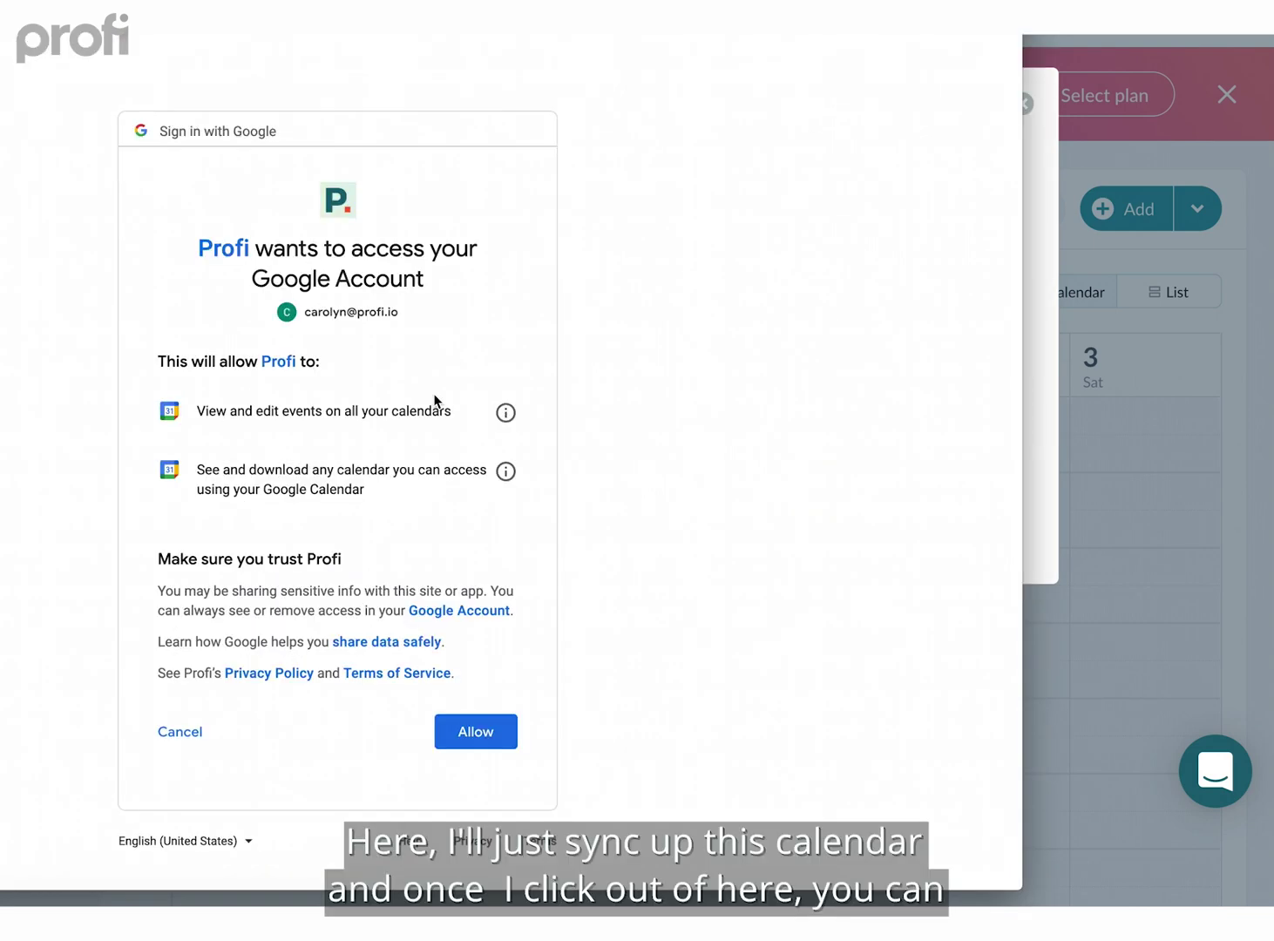
{"action": "left_click", "coordinate": [488, 734]}
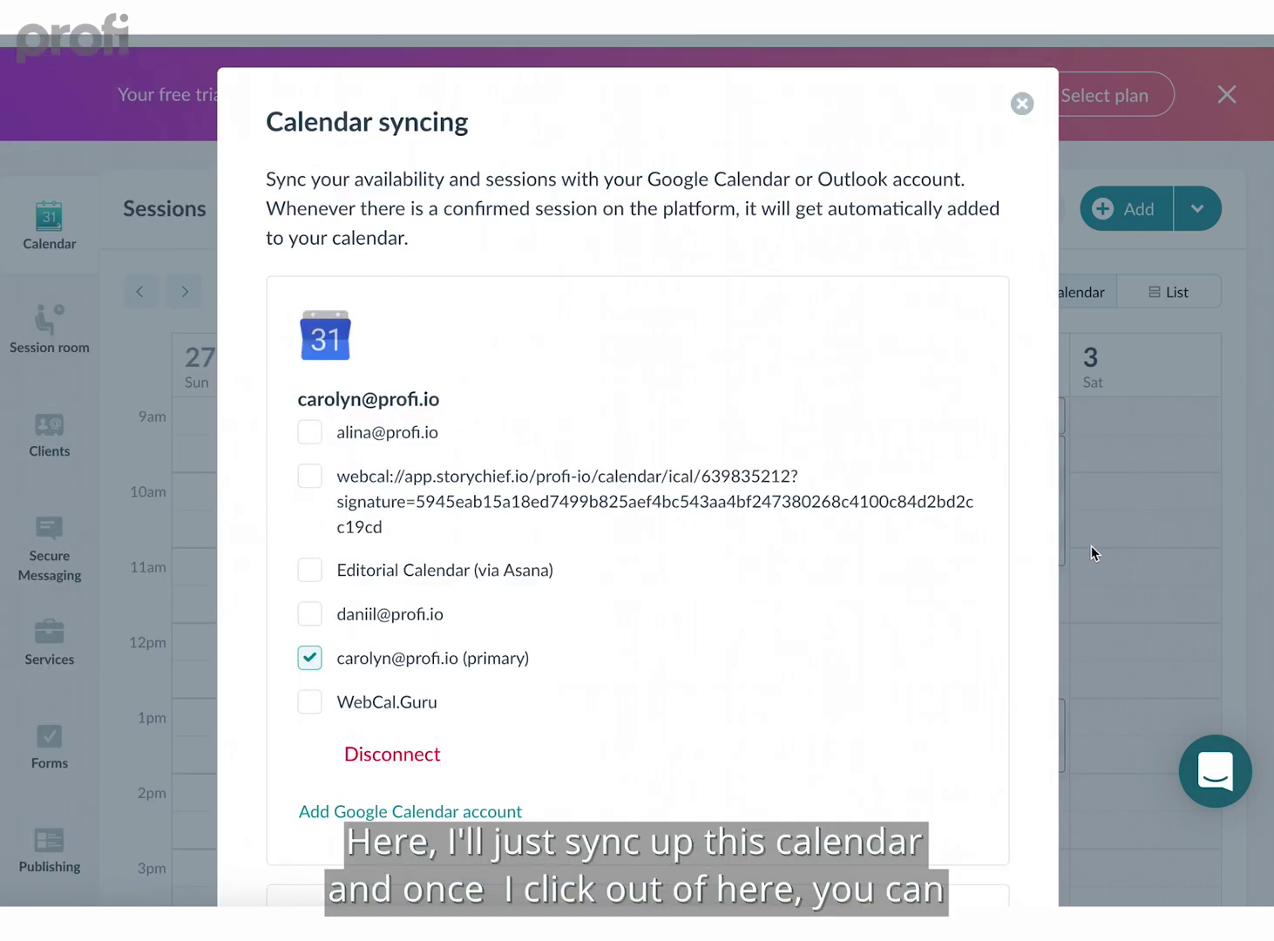
{"action": "left_click", "coordinate": [1093, 546]}
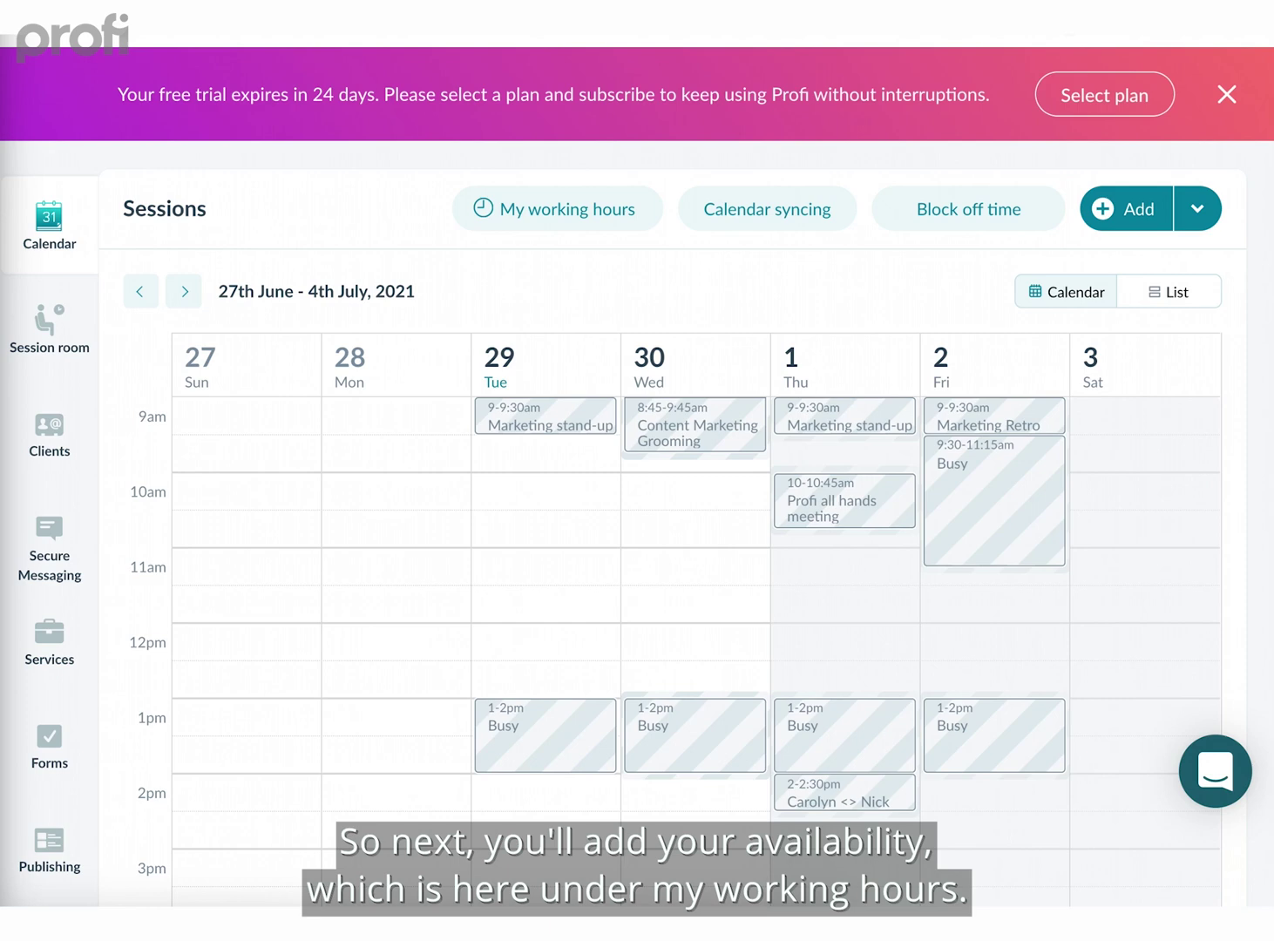
{"action": "left_click", "coordinate": [575, 211]}
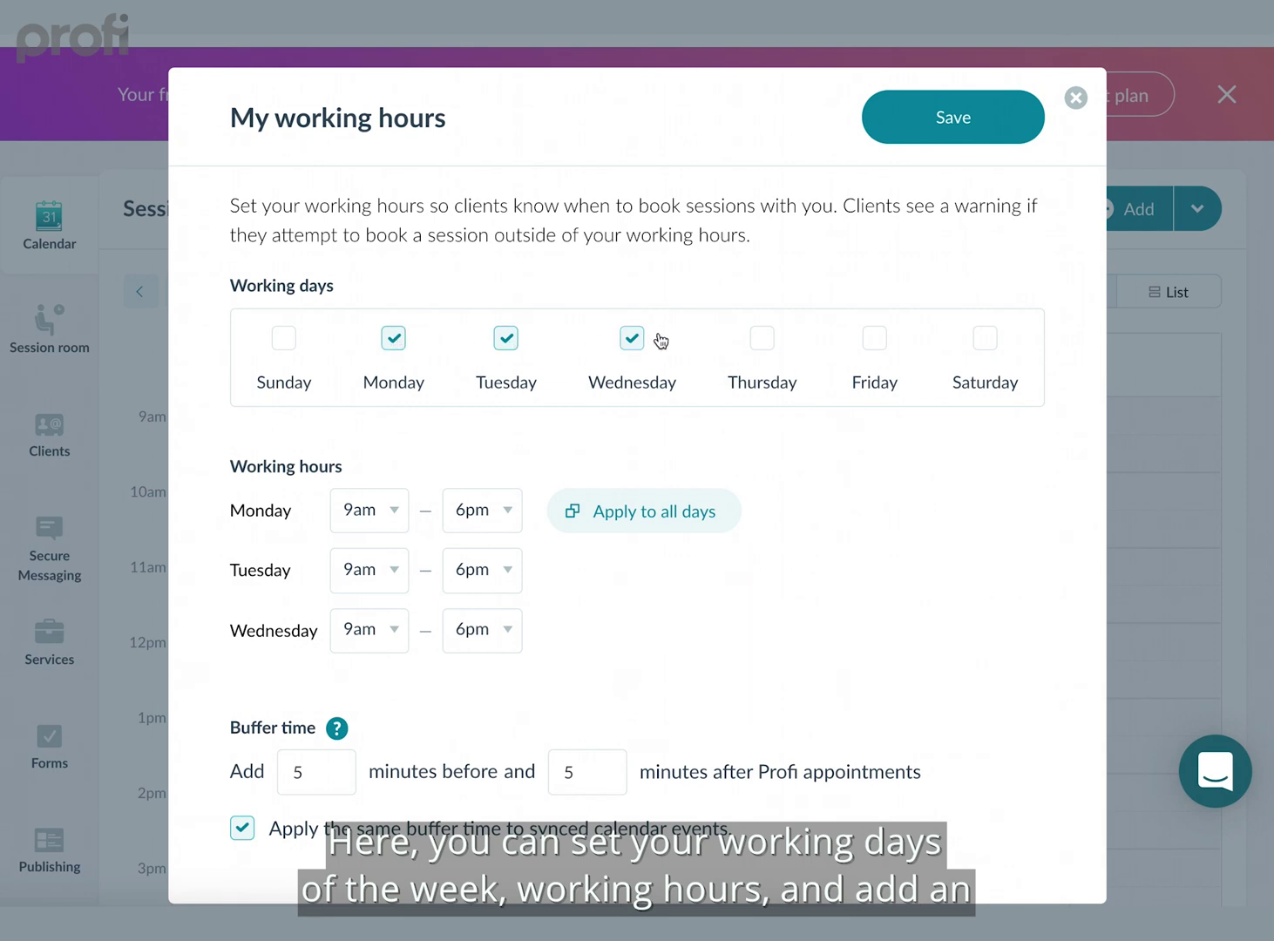
Step: Review the My working hours dialog: Monday–Wednesday, 9am–6pm, 5-minute buffers before and after
{"action": "scroll", "coordinate": [640, 421], "scroll_direction": "down", "scroll_amount": 1}
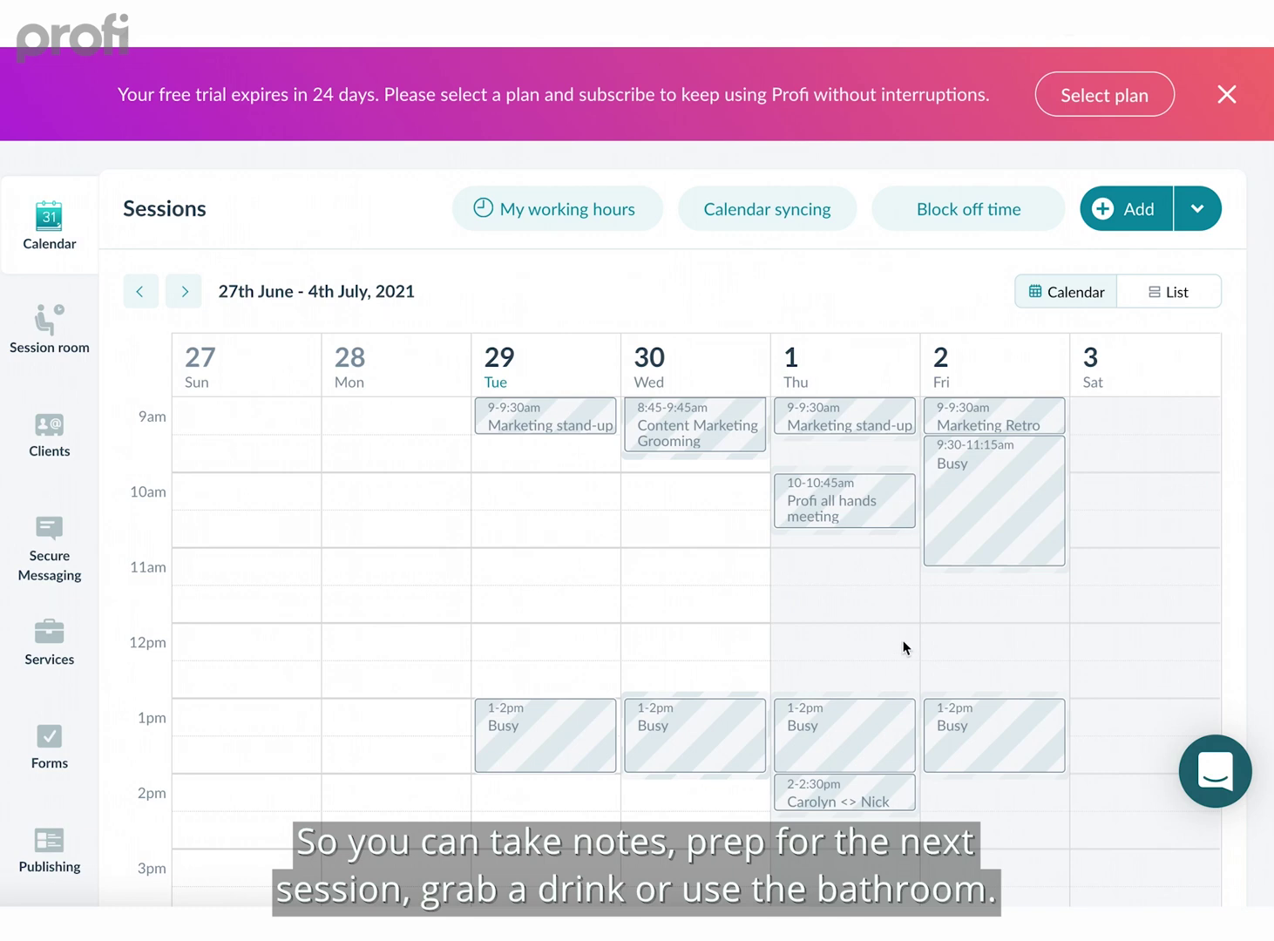
{"action": "scroll", "coordinate": [903, 640], "scroll_direction": "up", "scroll_amount": 2}
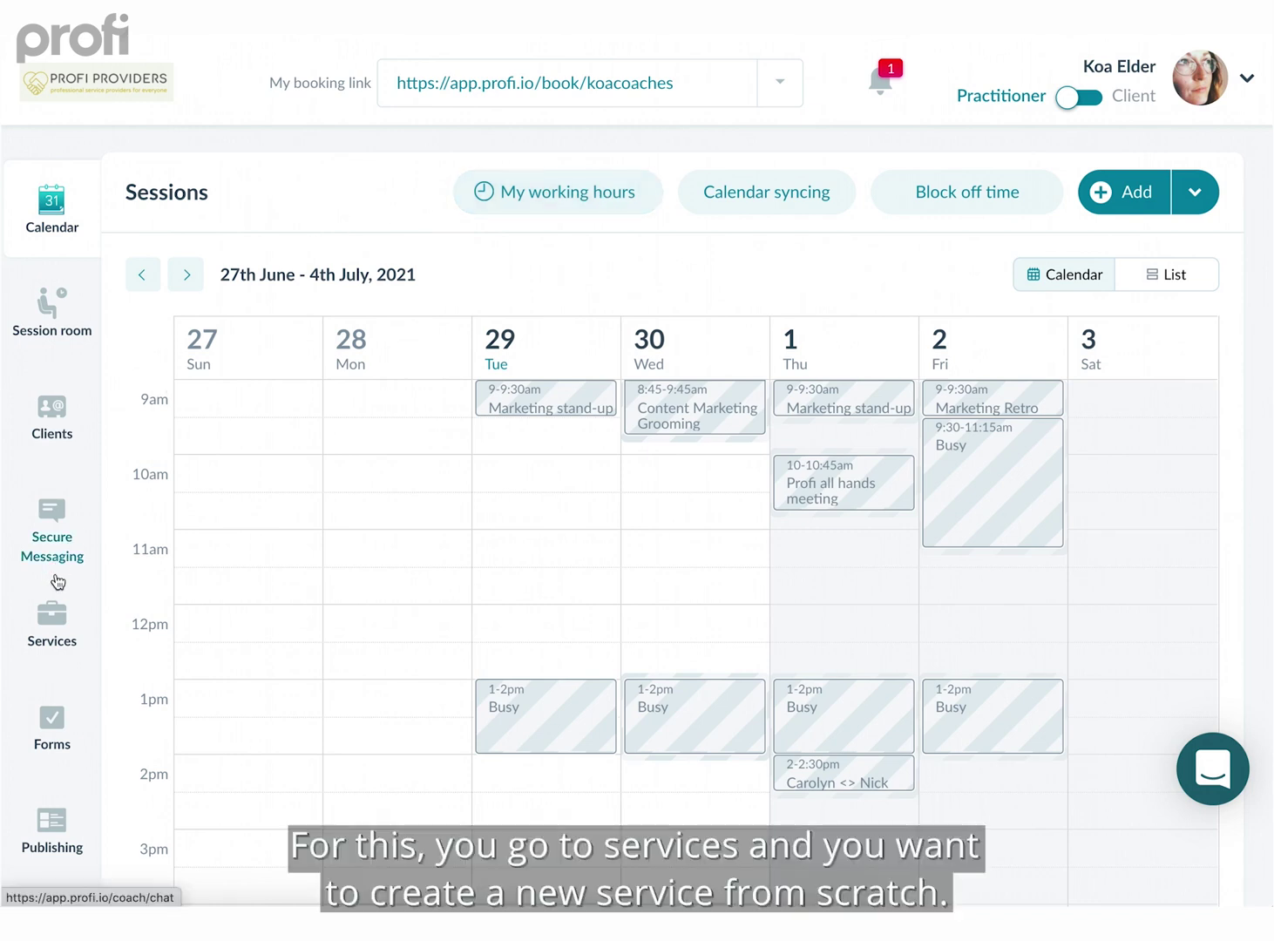
Step: Go to Services, start adding a new service, then close the Choose a service type page
{"action": "left_click", "coordinate": [56, 635]}
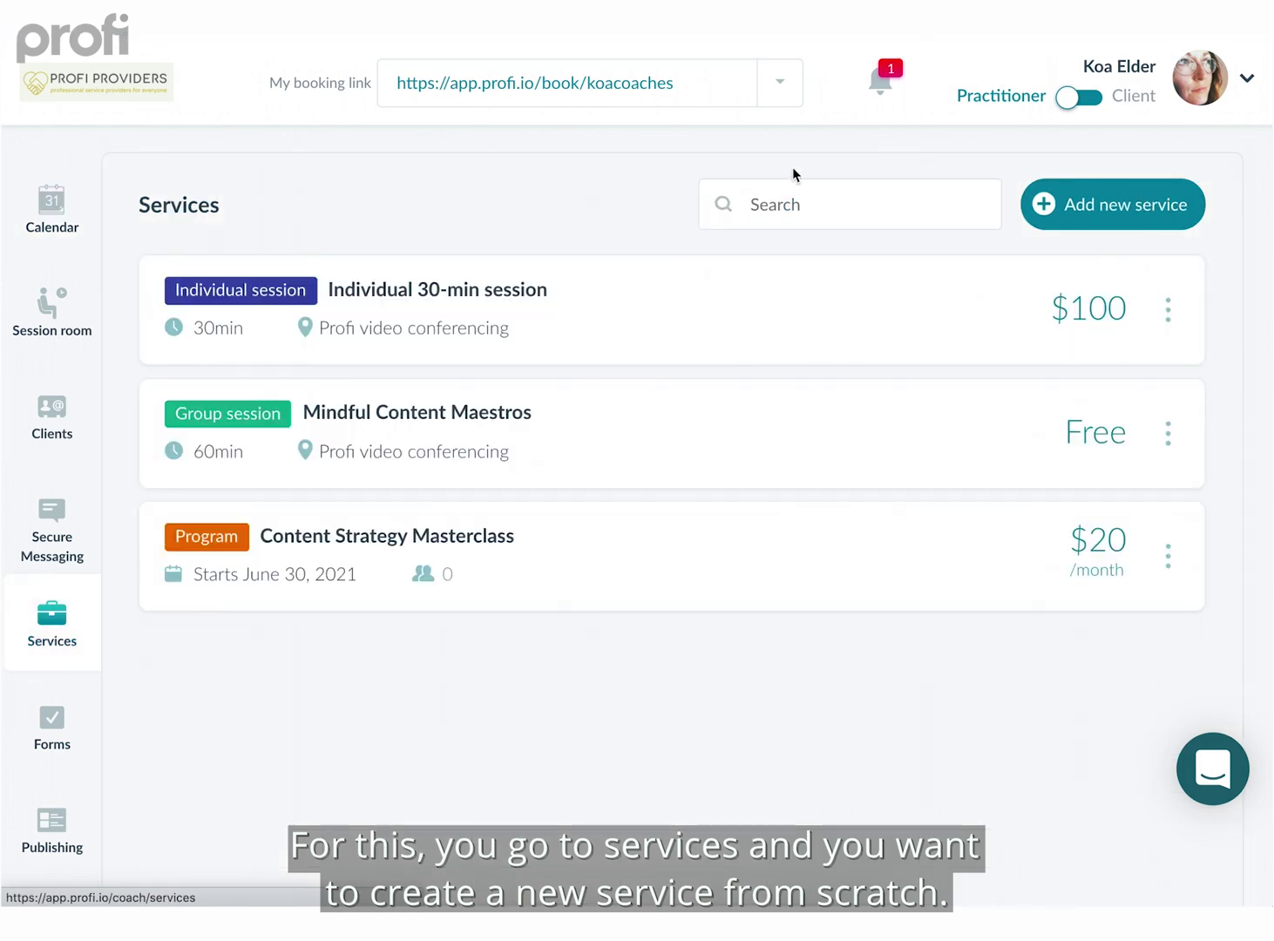
{"action": "left_click", "coordinate": [1160, 214]}
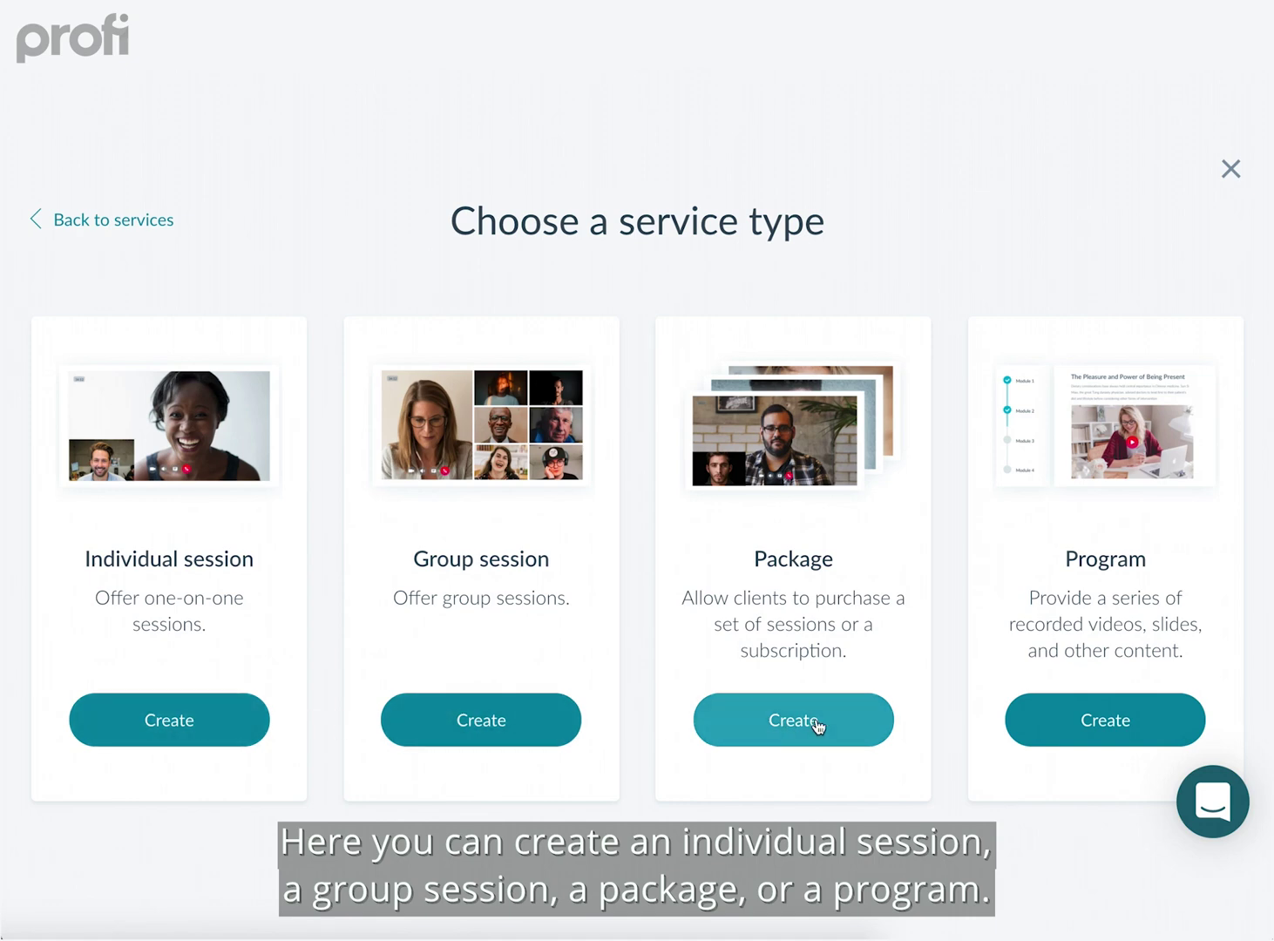
{"action": "left_click", "coordinate": [1229, 170]}
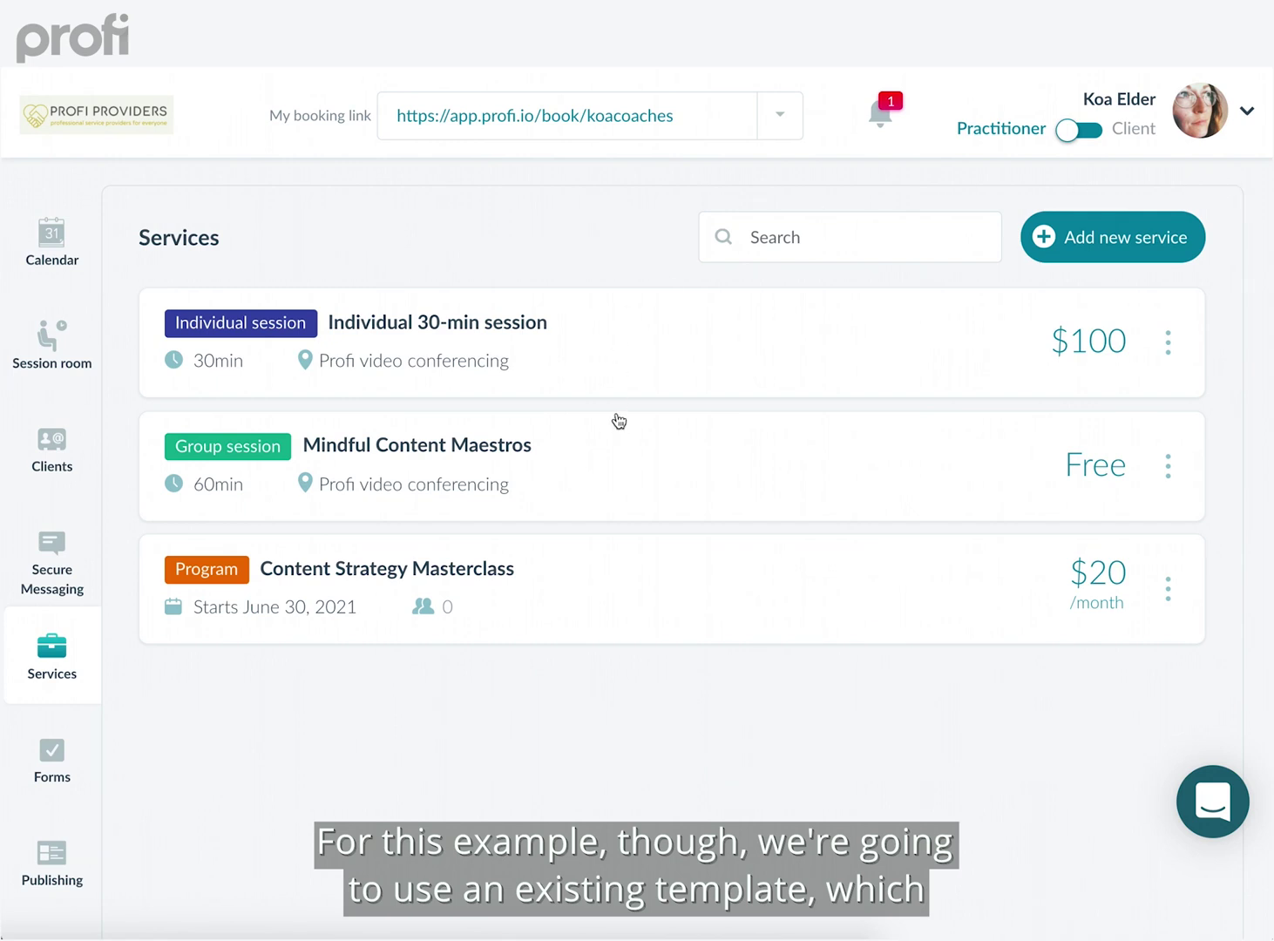
Step: Open the Individual 30-min session and review its title and description
{"action": "left_click", "coordinate": [590, 353]}
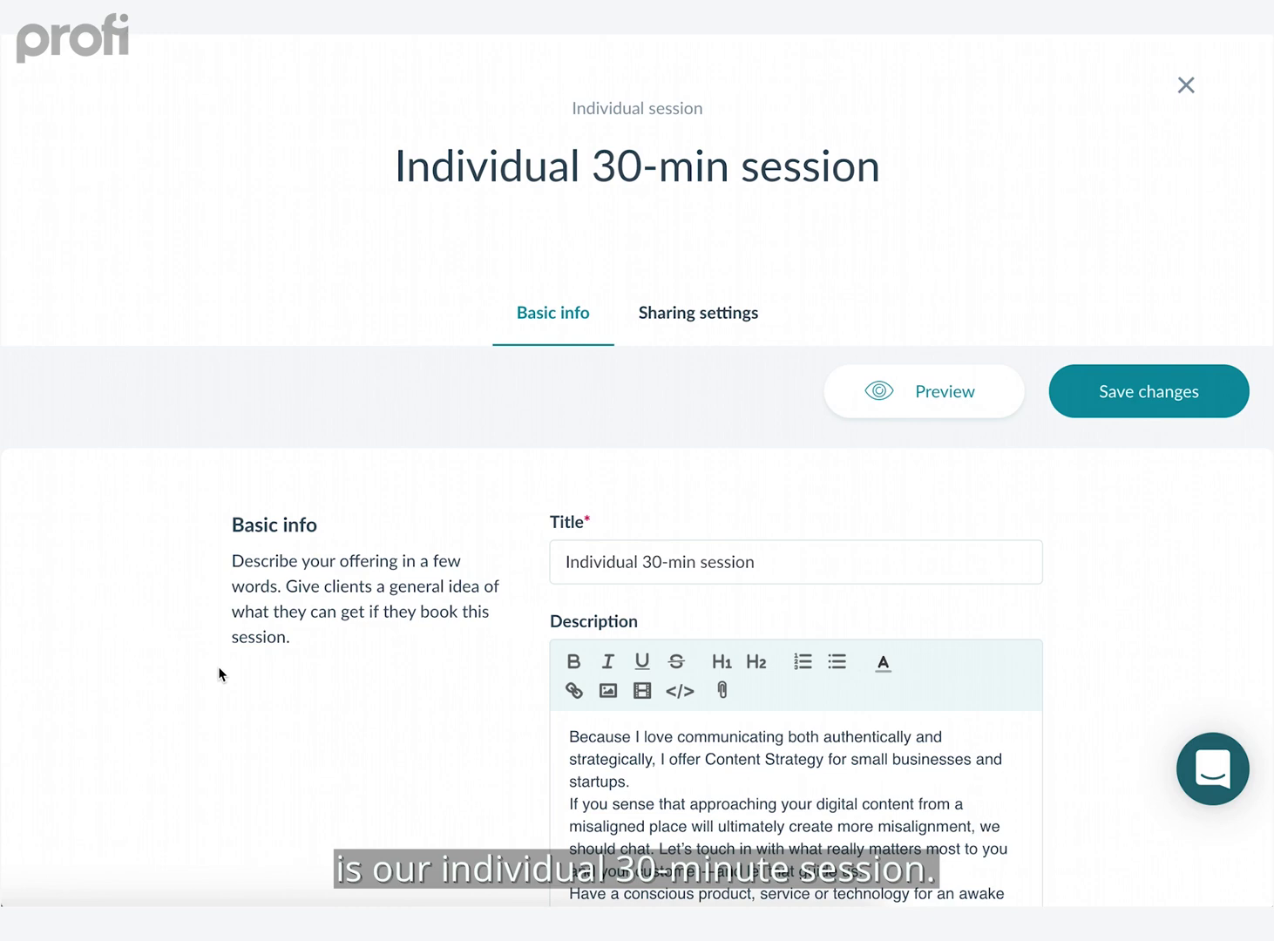
{"action": "scroll", "coordinate": [219, 673], "scroll_direction": "down", "scroll_amount": 3}
{"action": "scroll", "coordinate": [219, 673], "scroll_direction": "down", "scroll_amount": 2}
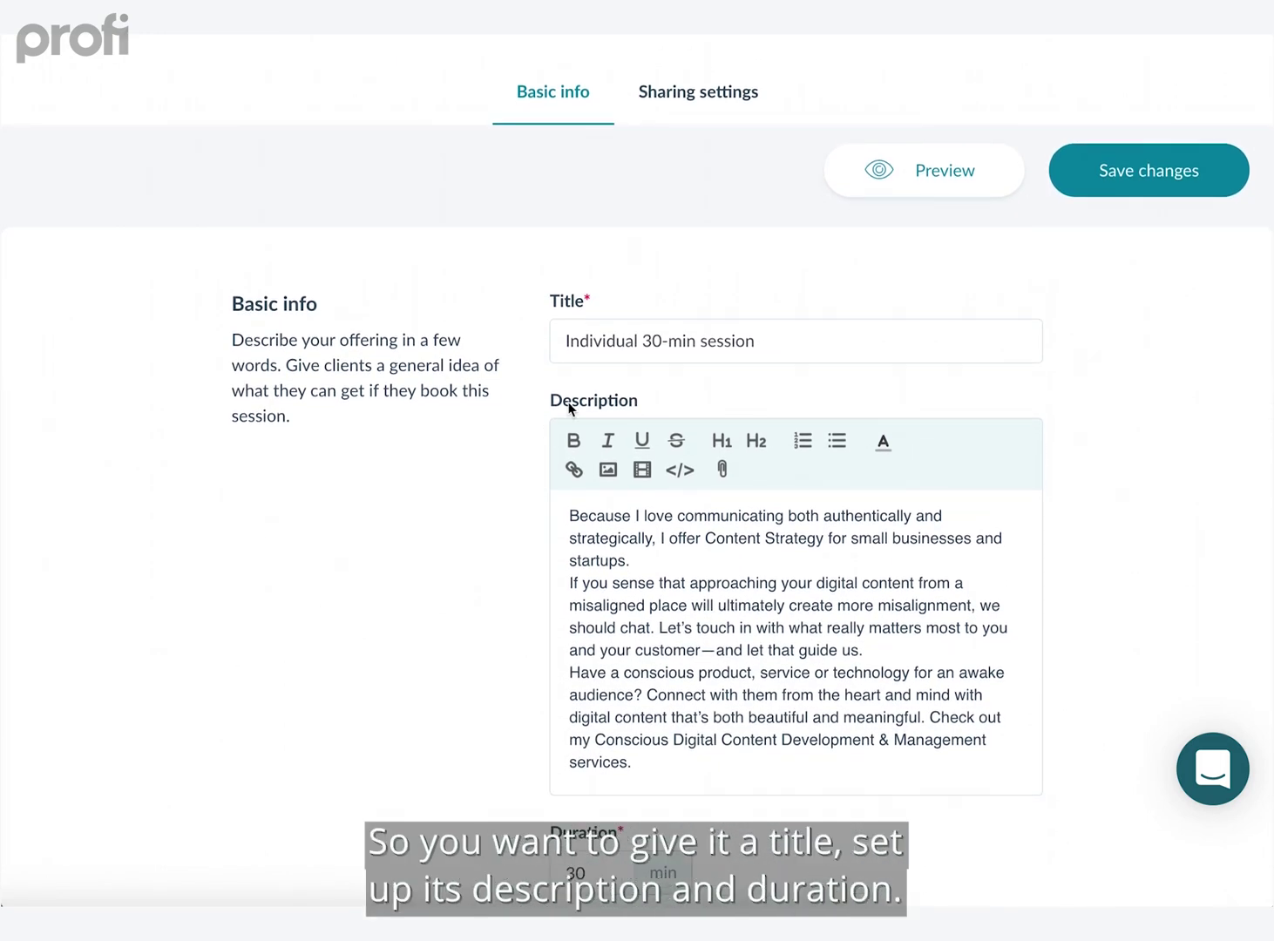
{"action": "double_click", "coordinate": [642, 340]}
{"action": "triple_click", "coordinate": [642, 340]}
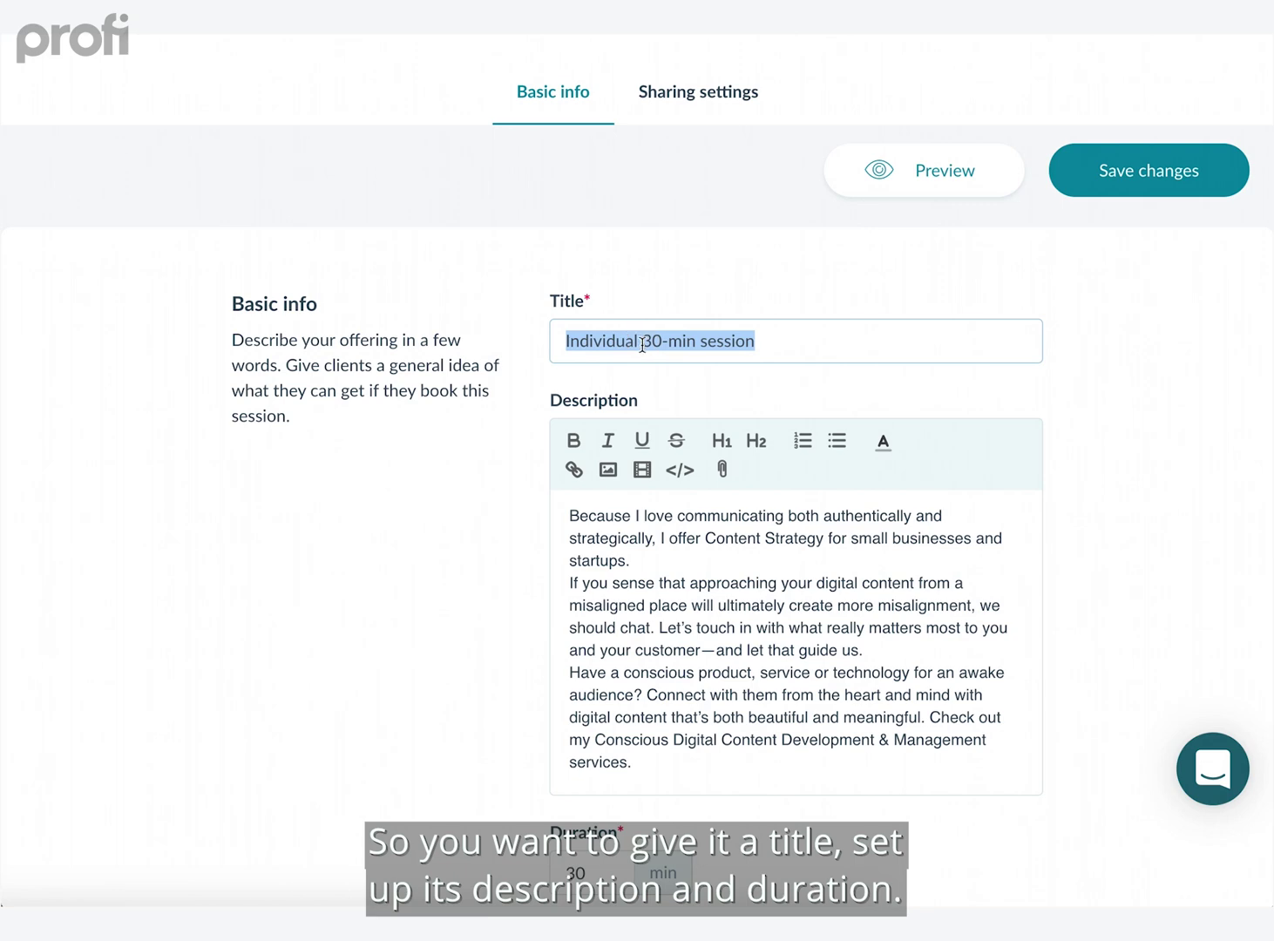
{"action": "triple_click", "coordinate": [617, 552]}
{"action": "left_click", "coordinate": [347, 710]}
Step: Keep Profi as the video conferencing platform and scroll toward Pricing
{"action": "scroll", "coordinate": [348, 710], "scroll_direction": "down", "scroll_amount": 2}
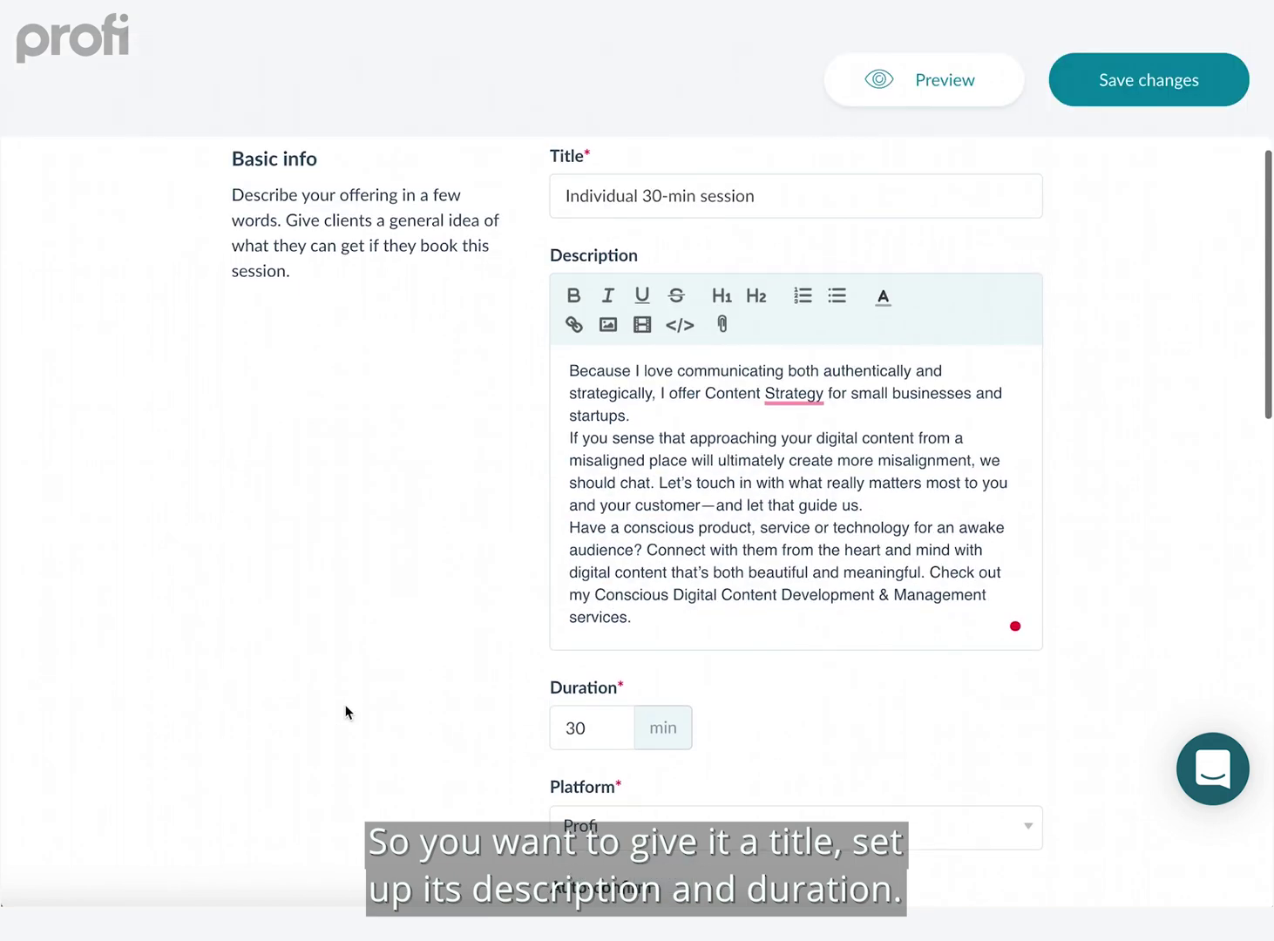
{"action": "scroll", "coordinate": [357, 708], "scroll_direction": "down", "scroll_amount": 2}
{"action": "scroll", "coordinate": [360, 708], "scroll_direction": "down", "scroll_amount": 2}
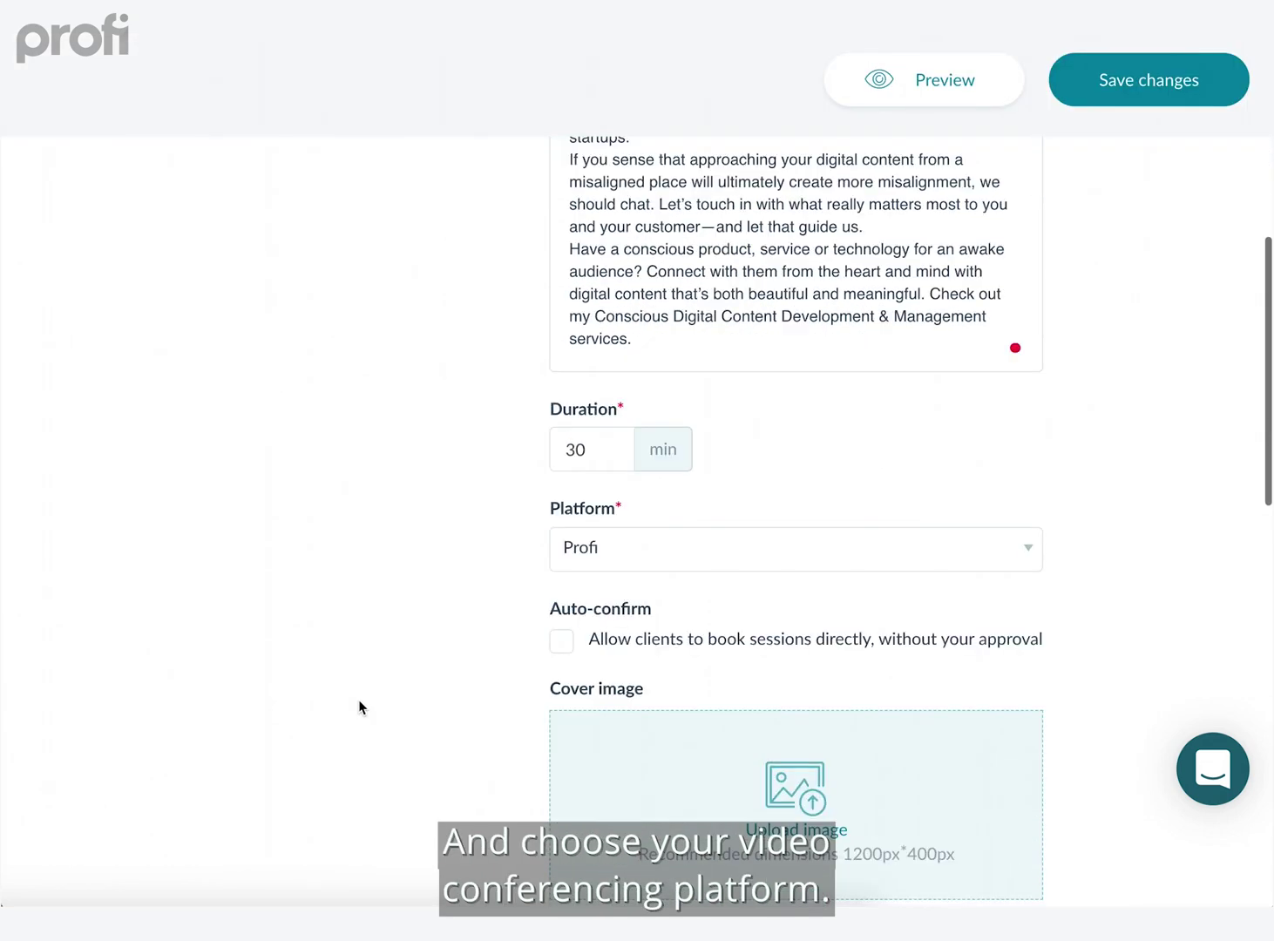
{"action": "left_click", "coordinate": [663, 563]}
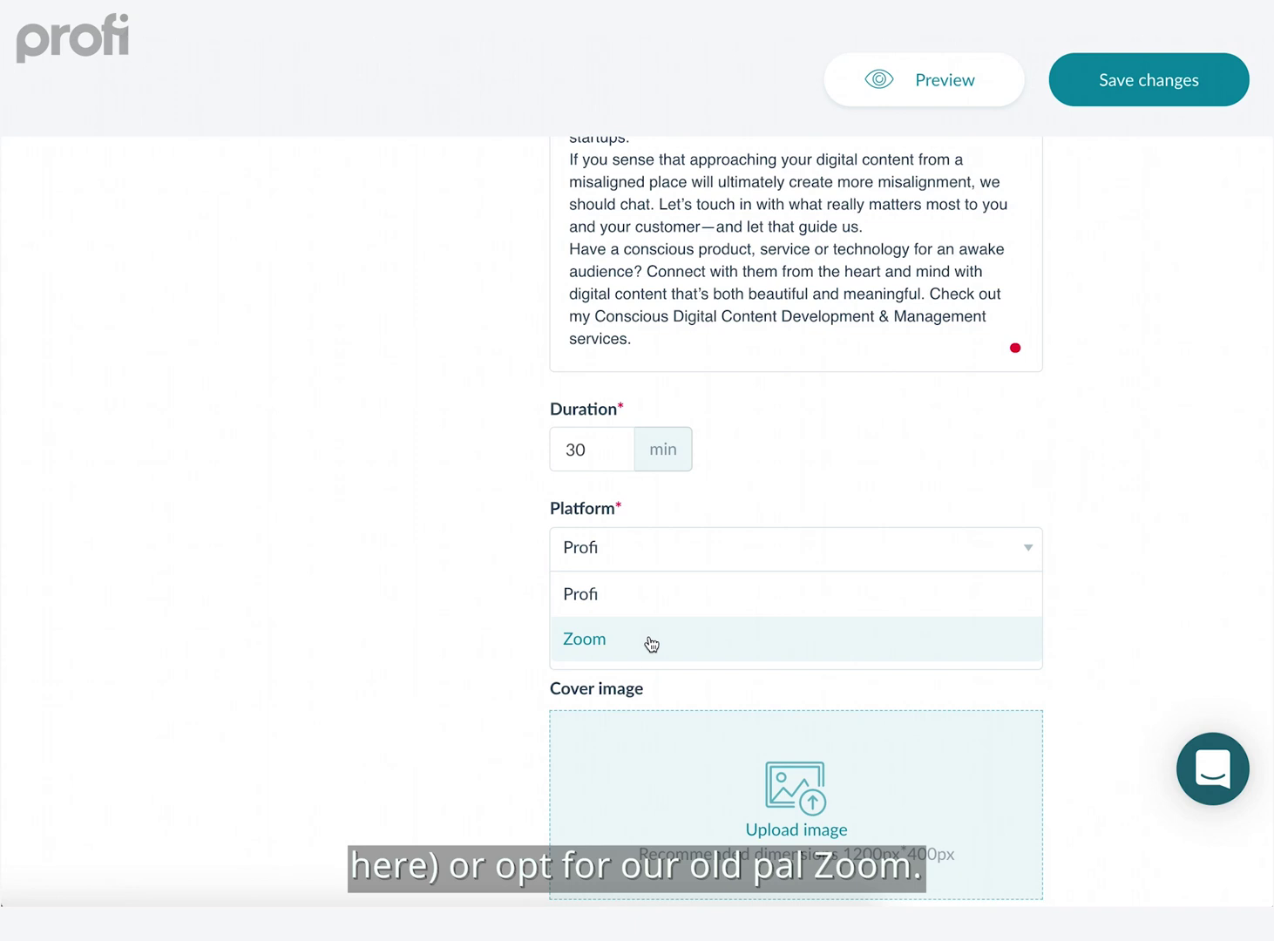
{"action": "left_click", "coordinate": [353, 793]}
{"action": "scroll", "coordinate": [354, 795], "scroll_direction": "down", "scroll_amount": 3}
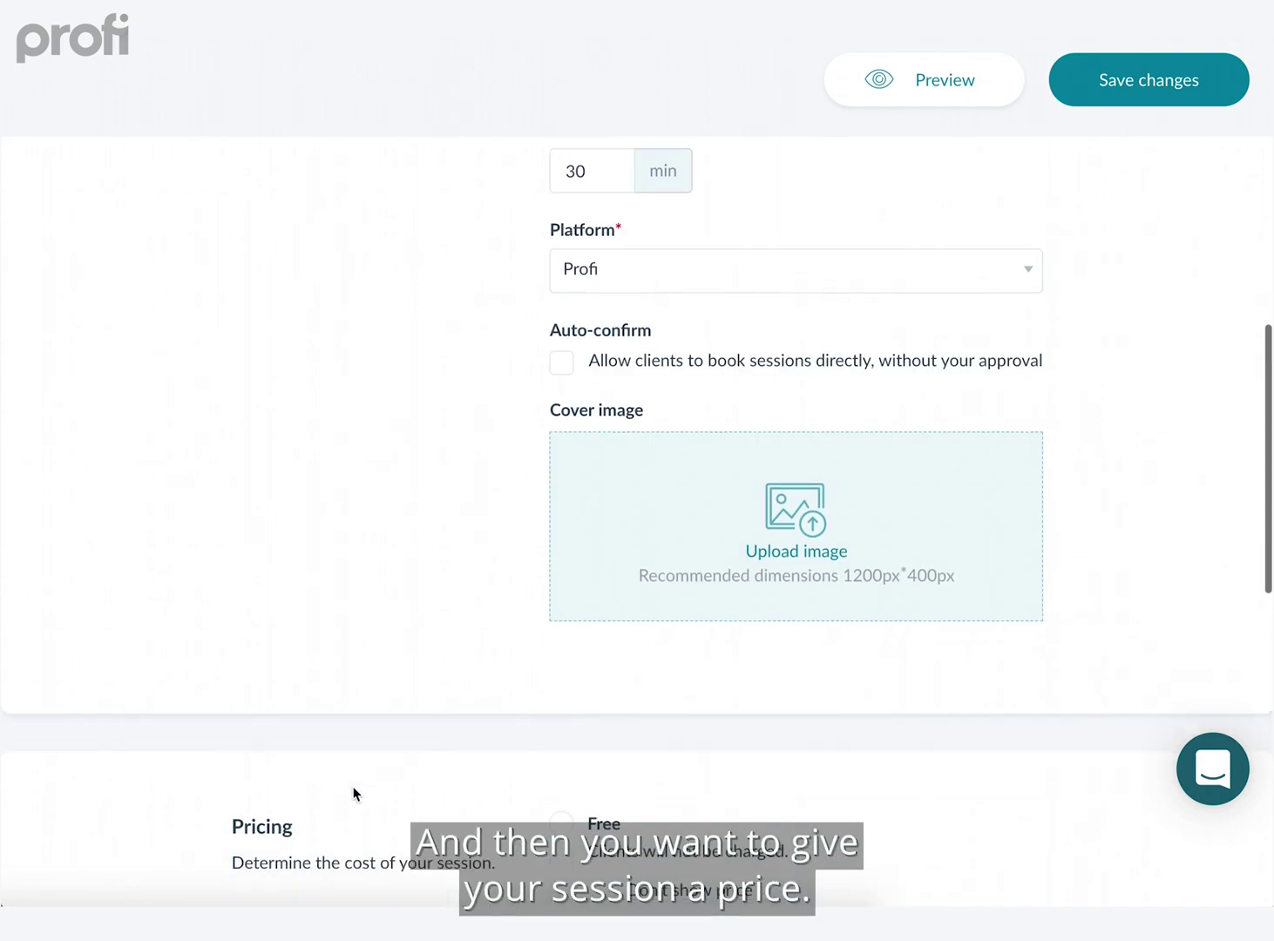
{"action": "scroll", "coordinate": [353, 795], "scroll_direction": "down", "scroll_amount": 5}
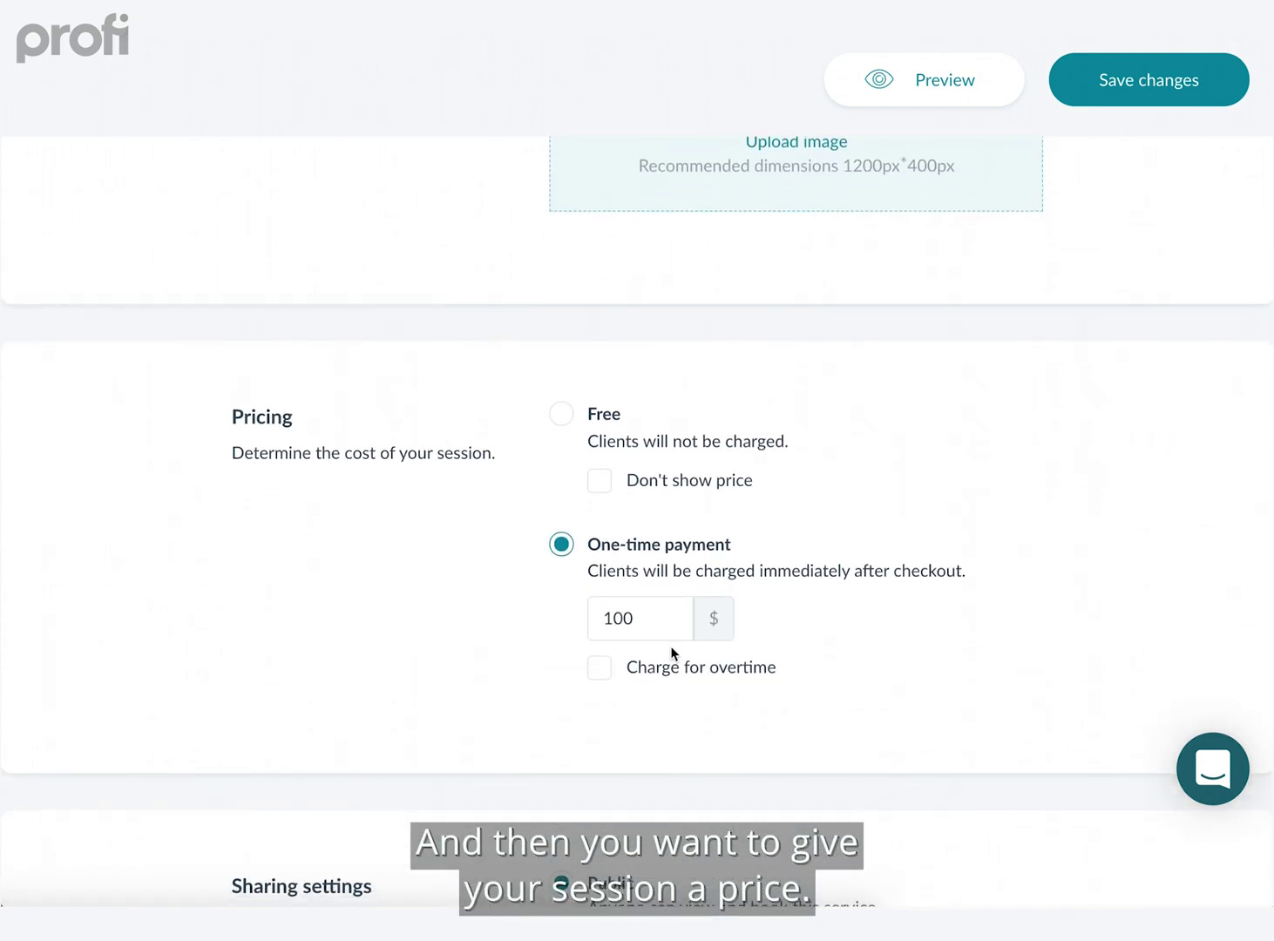
{"action": "left_click", "coordinate": [911, 95]}
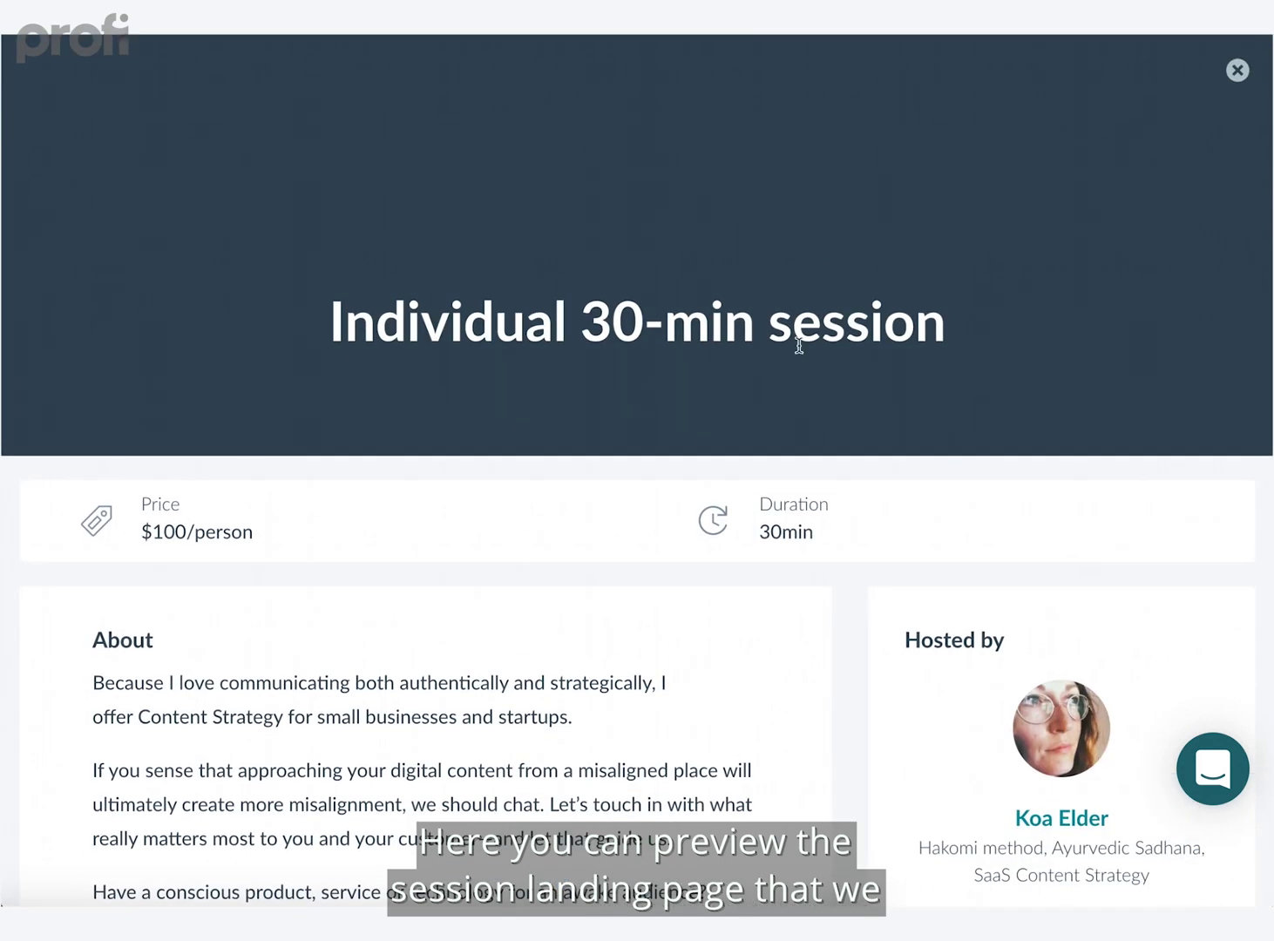
{"action": "scroll", "coordinate": [765, 469], "scroll_direction": "down", "scroll_amount": 3}
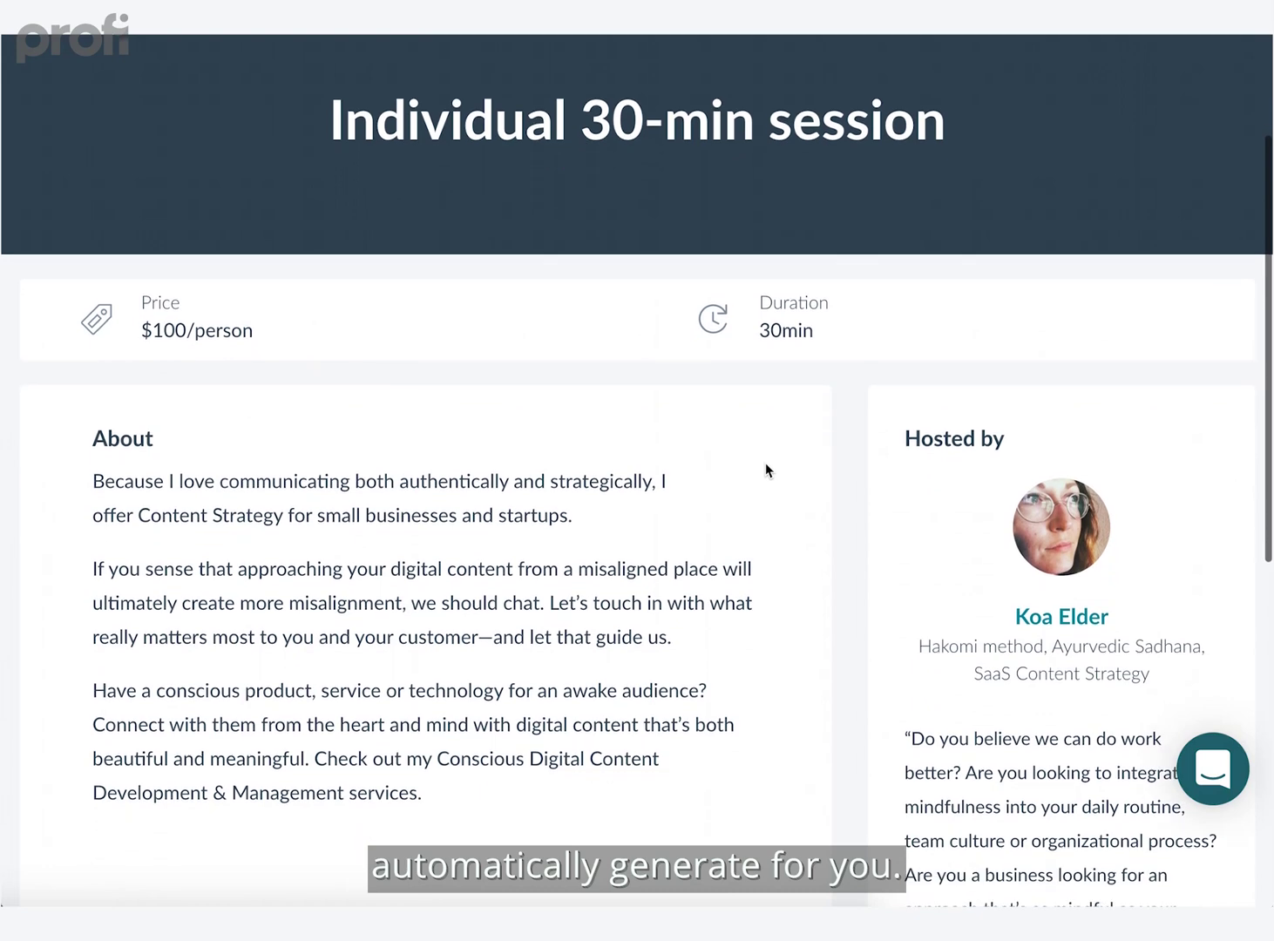
{"action": "scroll", "coordinate": [1258, 39], "scroll_direction": "up", "scroll_amount": 3}
{"action": "left_click", "coordinate": [1237, 46]}
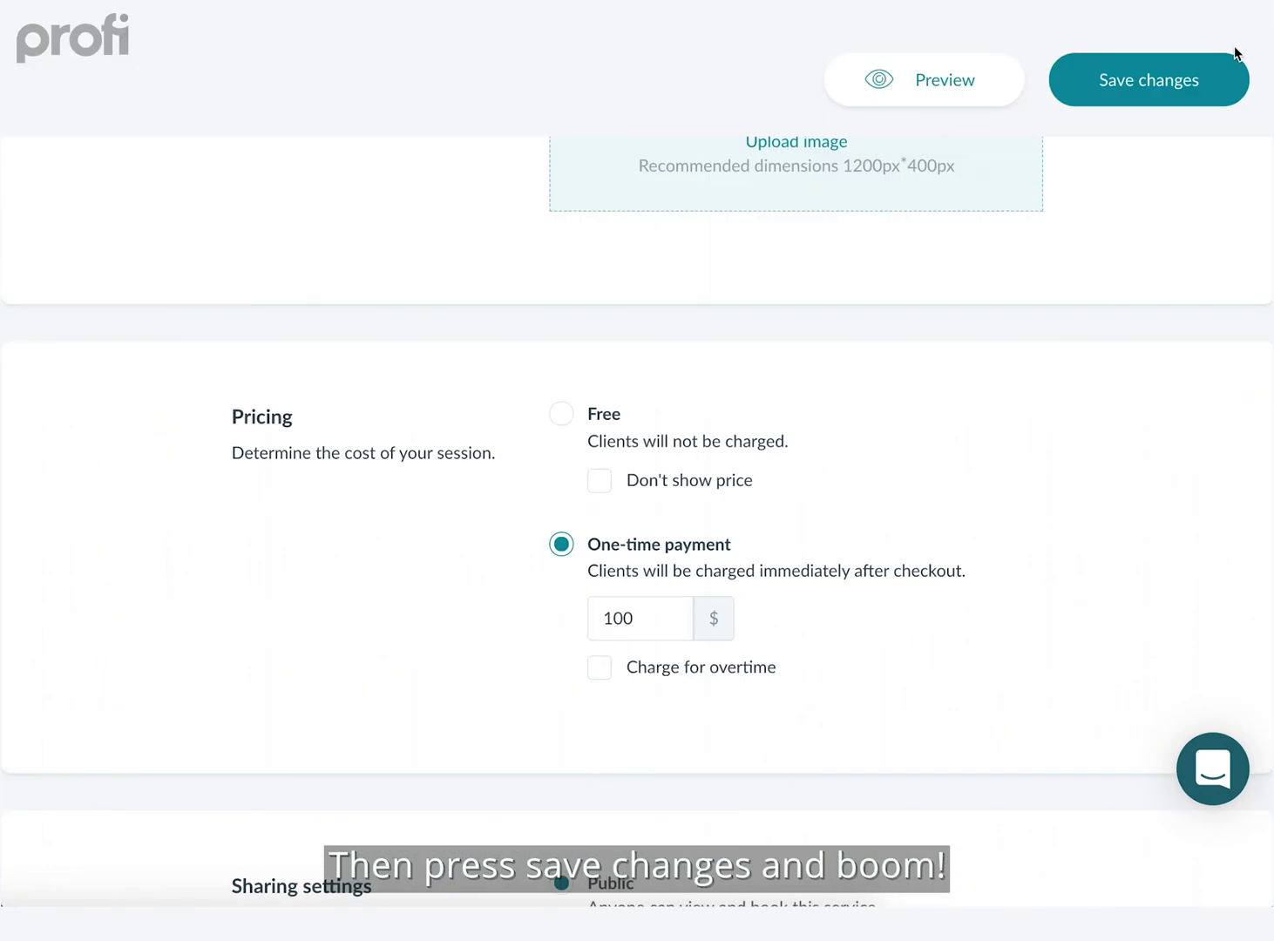